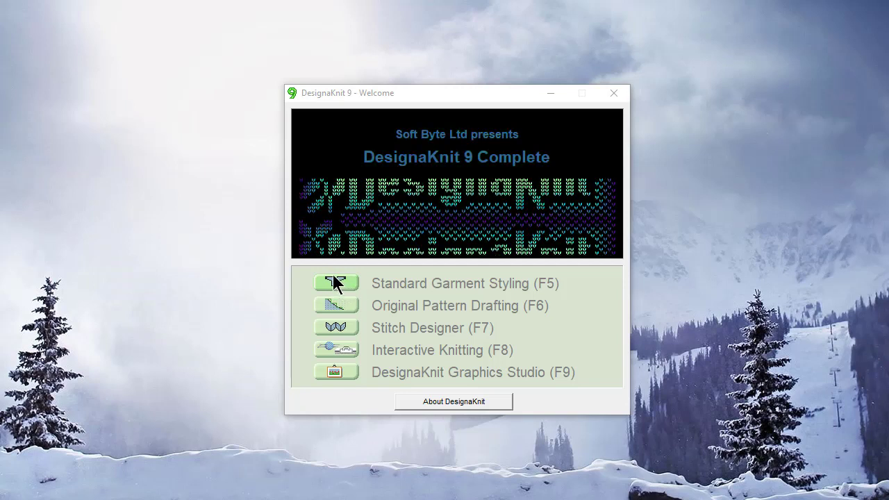
# Launch Standard Garment Styling (F5) from the DesignaKnit Welcome window
pyautogui.click(340, 278)
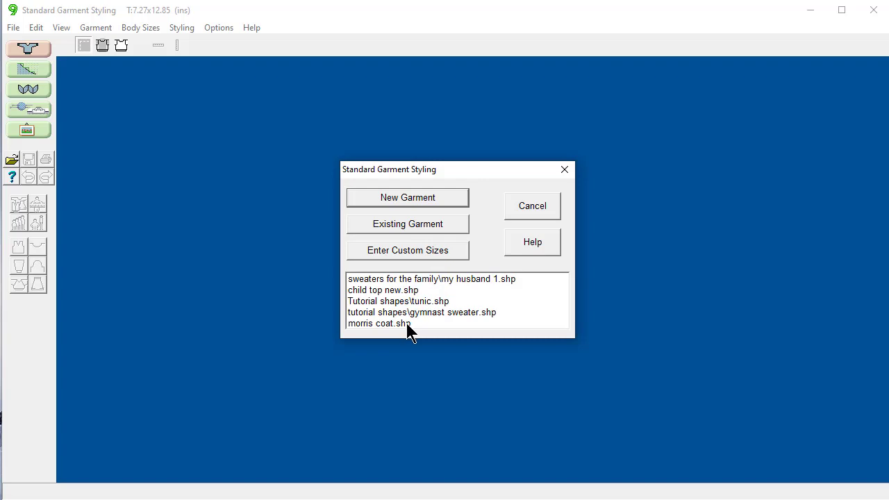
# Create a new adult male sweater with straight sleeves, round front neck and straight back neck
pyautogui.click(407, 196)
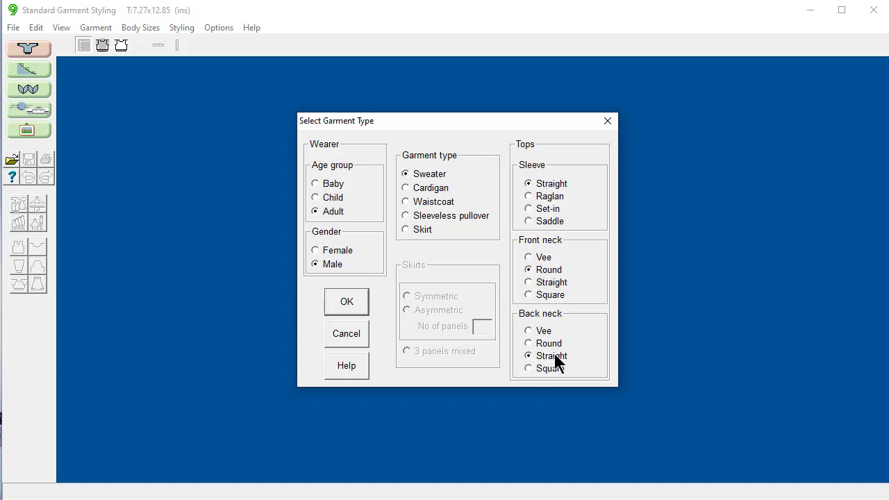
pyautogui.click(347, 306)
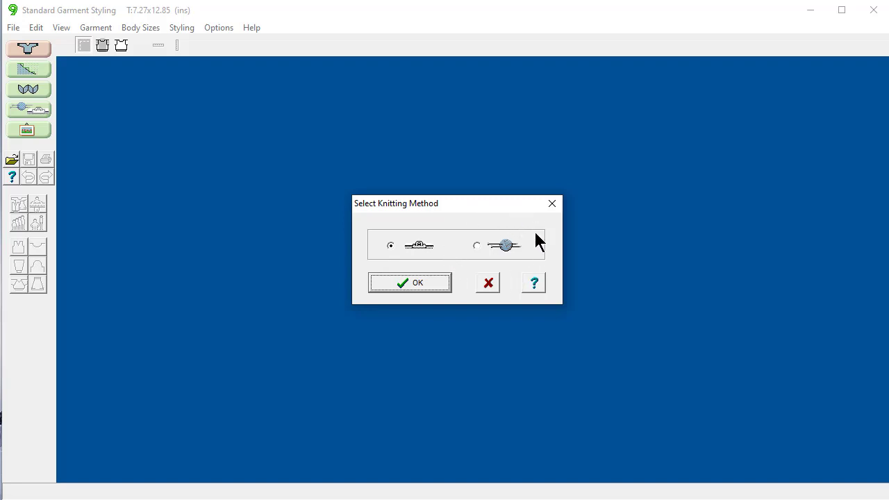
# Accept the knitting method and pick the Brother KH970 as the knitting machine
pyautogui.click(411, 281)
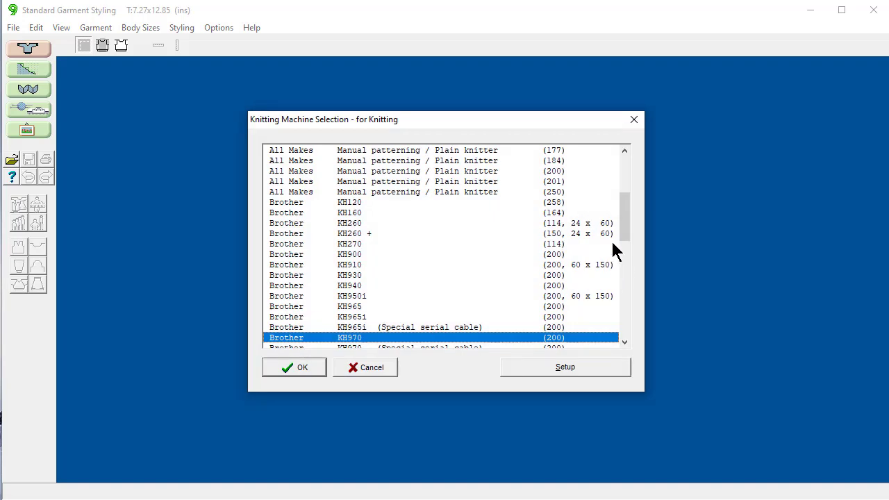
pyautogui.moveTo(621, 210); pyautogui.dragTo(625, 230)
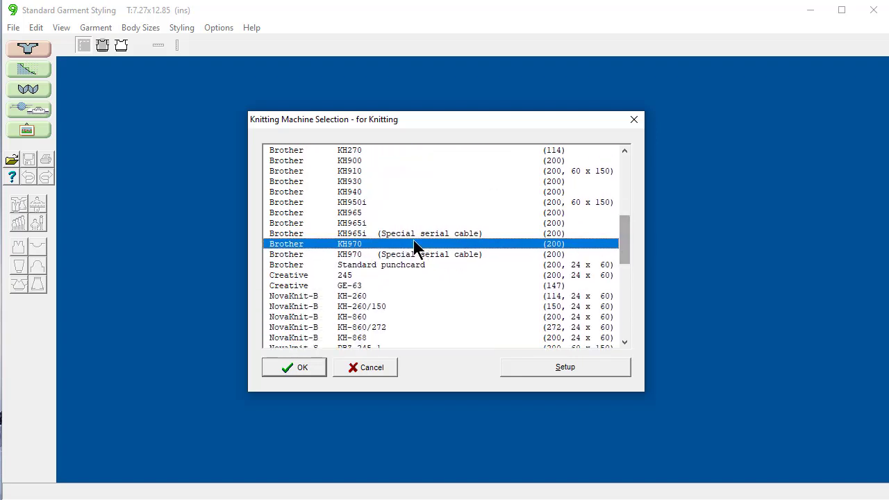
pyautogui.click(296, 365)
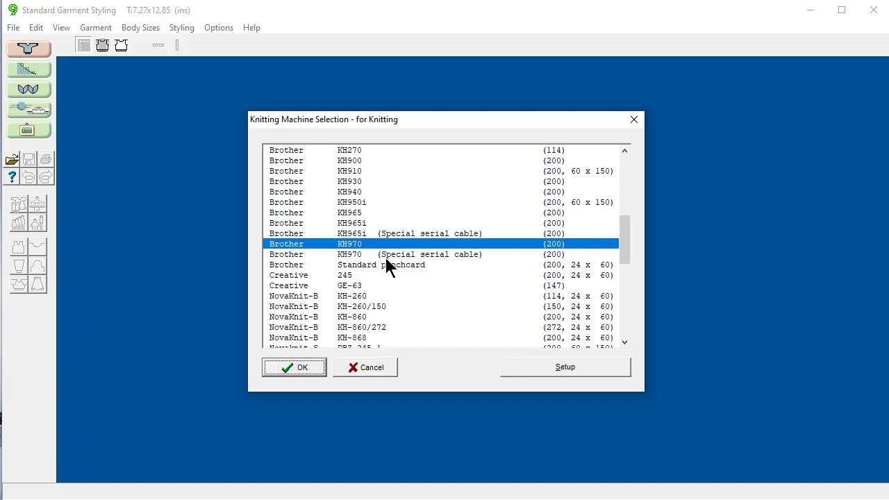
pyautogui.click(624, 254)
pyautogui.moveTo(624, 247)
pyautogui.mouseDown()
pyautogui.moveTo(625, 192)
pyautogui.moveTo(641, 331)
pyautogui.moveTo(636, 248)
pyautogui.mouseUp()
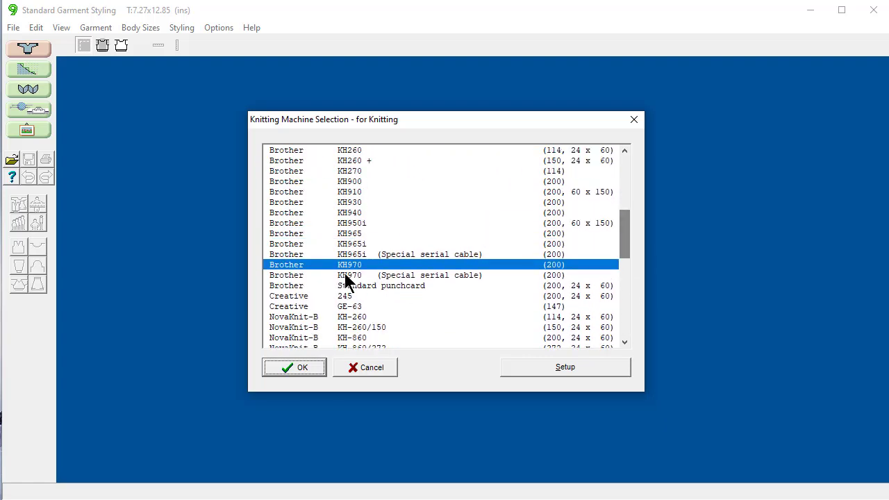
pyautogui.click(294, 362)
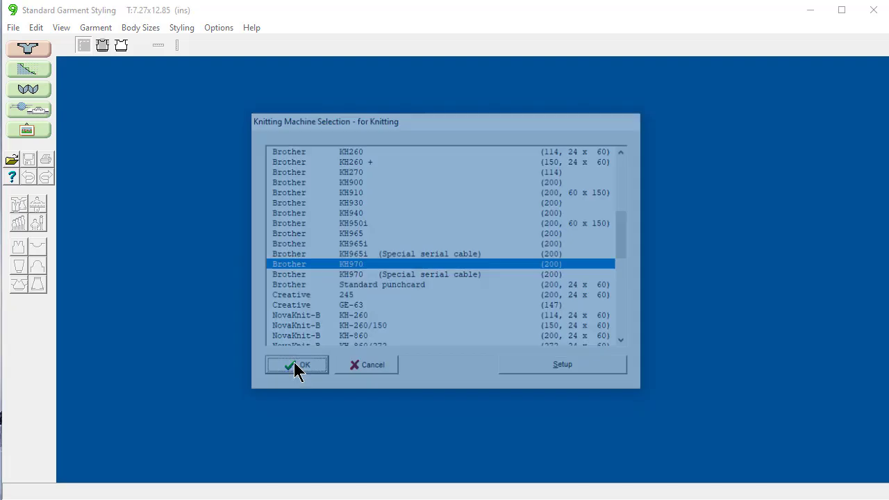
# Enter 7 stitches and 10 rows per inch for both the main and rib tensions
pyautogui.moveTo(412, 54); pyautogui.dragTo(424, 97)
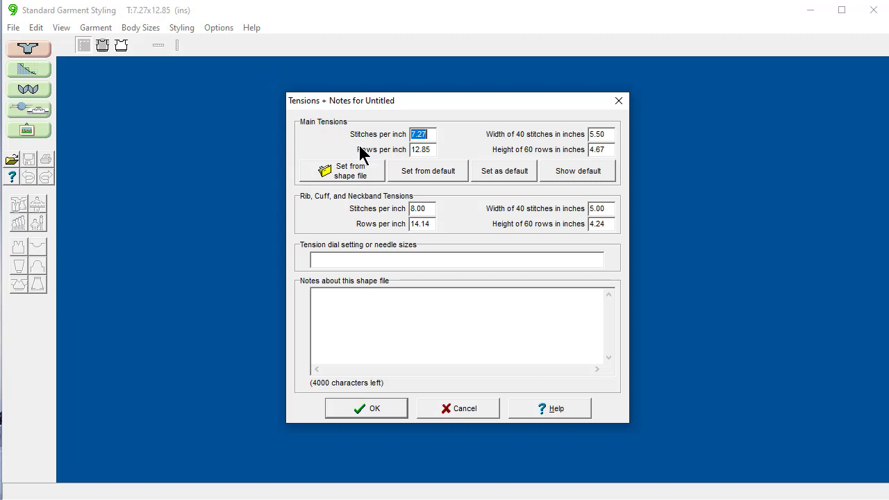
pyautogui.write('7')
pyautogui.press('Tab')
pyautogui.write('1')
pyautogui.write('0')
pyautogui.click(431, 210)
pyautogui.write('7')
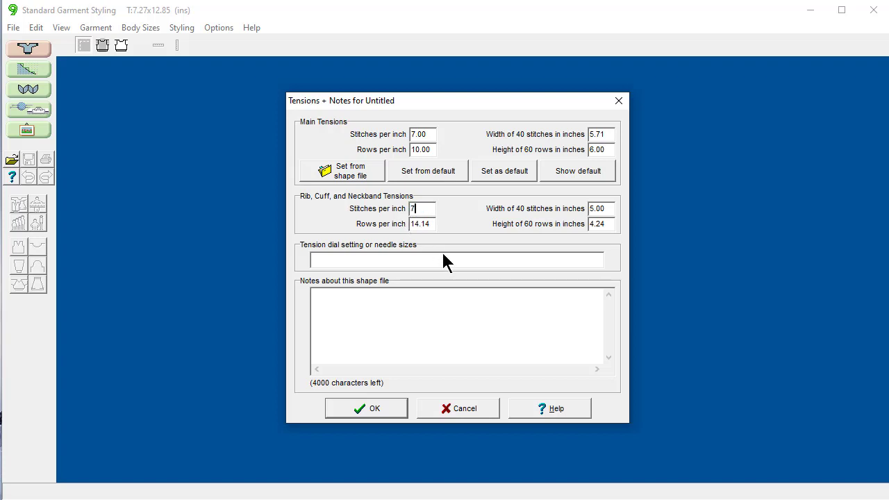
pyautogui.press('Tab')
pyautogui.write('10')
pyautogui.click(426, 208)
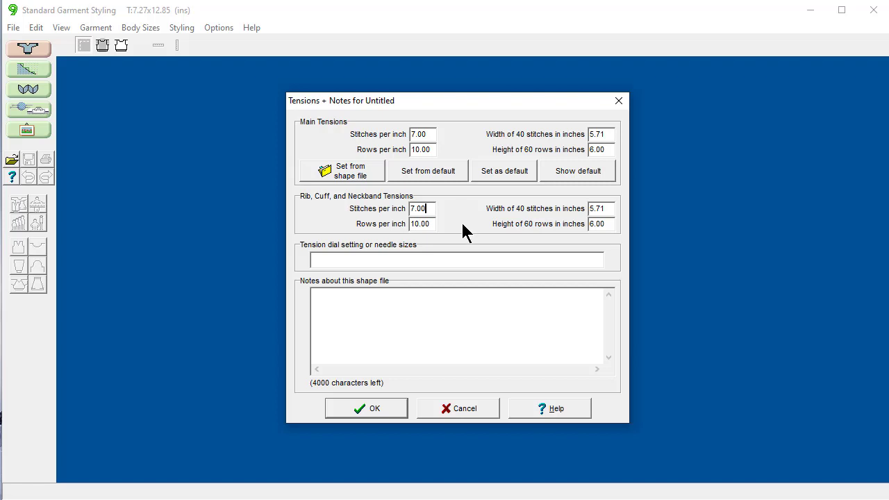
# Enter tension dial 'T10 7..' and notes 'Sweater for my husband' / 'yarn that I used', then accept
pyautogui.click(338, 259)
pyautogui.write('T10')
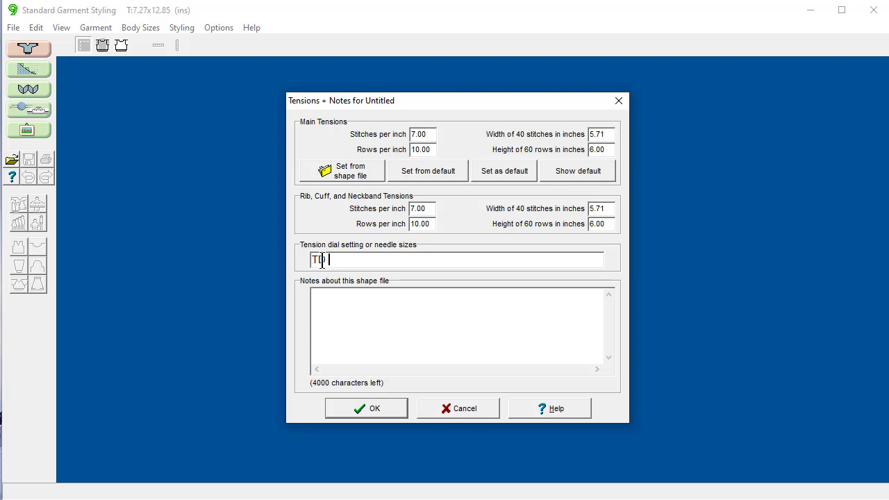
pyautogui.write(' 7..')
pyautogui.click(316, 297)
pyautogui.write('Sweater for my')
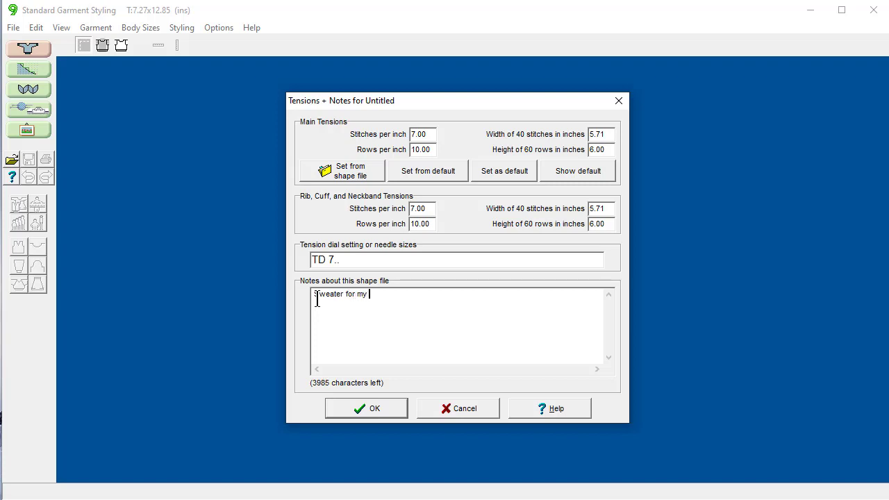
pyautogui.press('BackSpace')
pyautogui.write('husband')
pyautogui.press('Return')
pyautogui.write('yarn that I used')
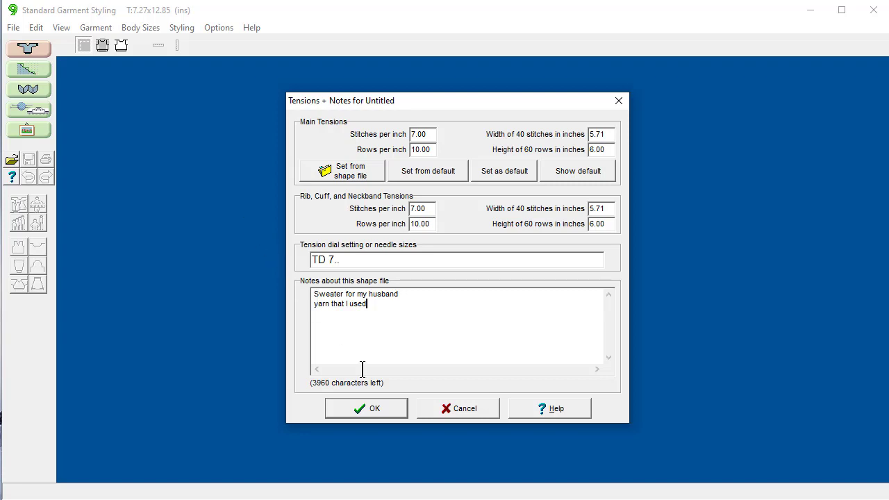
pyautogui.click(365, 408)
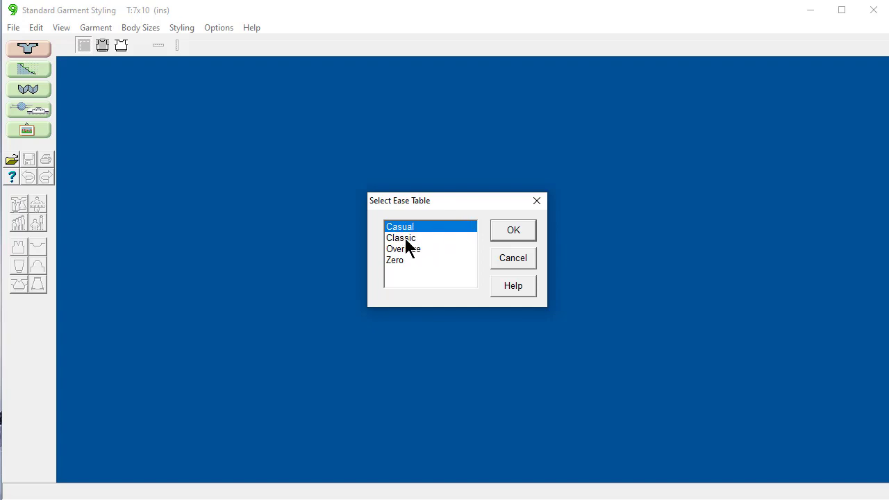
# Select the Classic ease table and confirm it
pyautogui.click(406, 238)
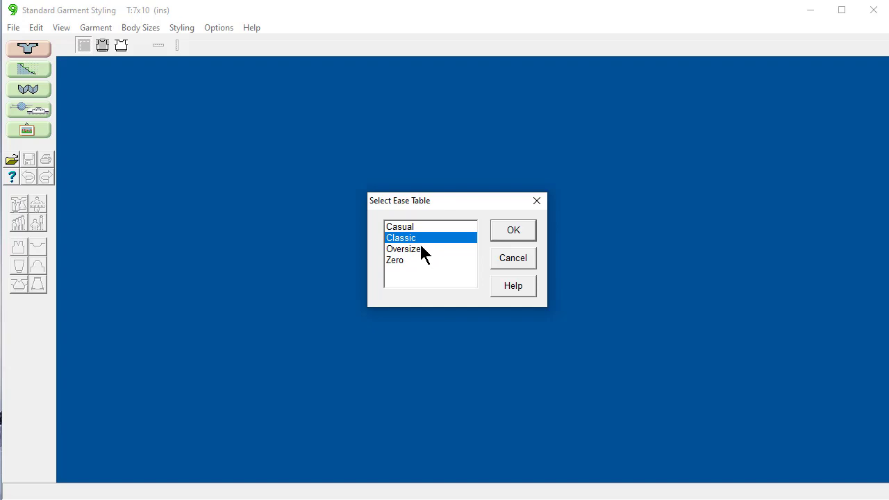
pyautogui.click(511, 232)
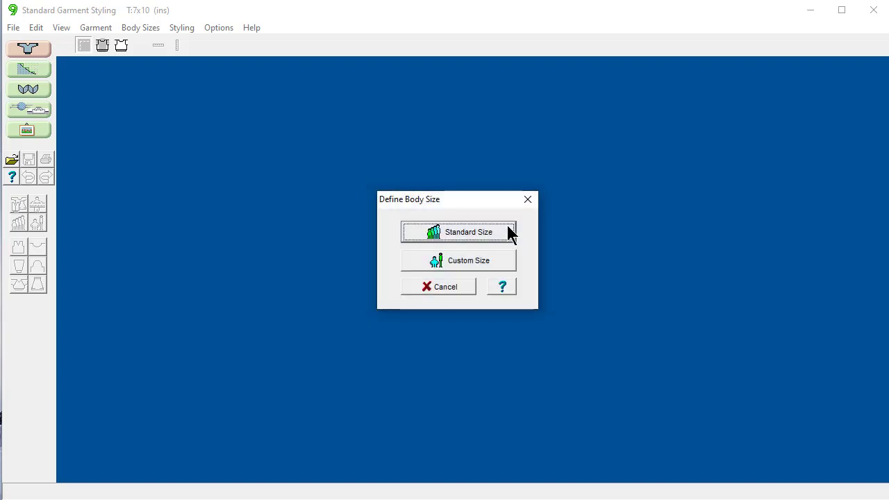
# Choose Standard Size and use the chest 102 (40") row
pyautogui.click(462, 232)
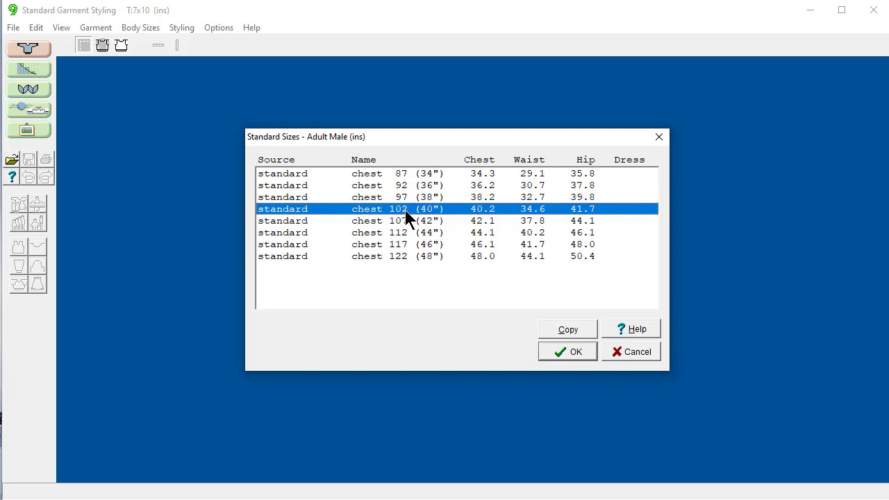
pyautogui.click(569, 349)
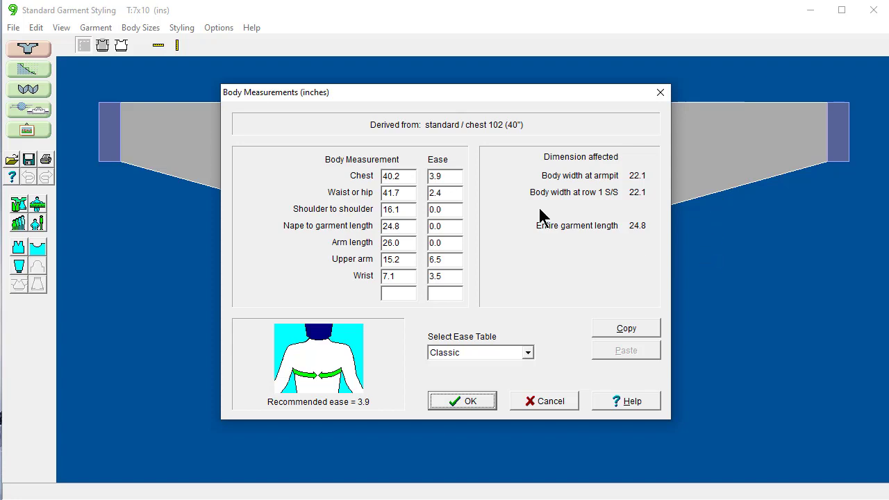
# Change chest to 40.0, waist or hip to 41.5 and nape to garment length to 27
pyautogui.click(406, 176)
pyautogui.press('BackSpace')
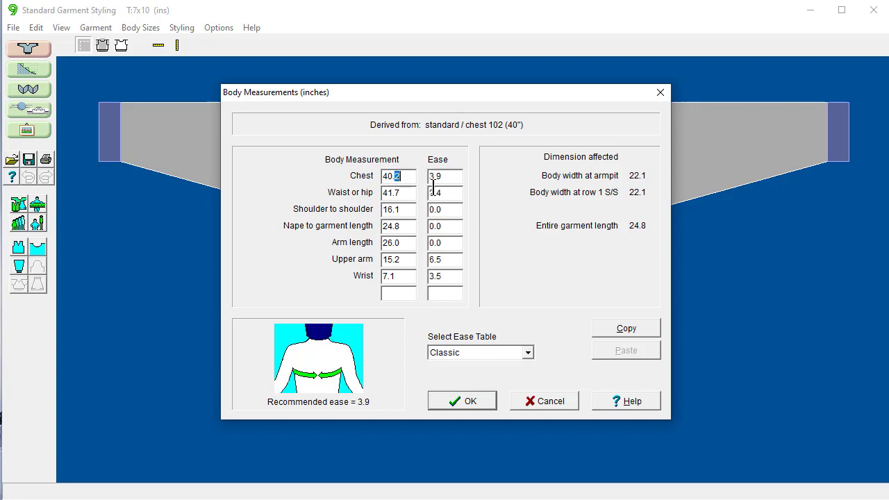
pyautogui.write('0')
pyautogui.click(404, 192)
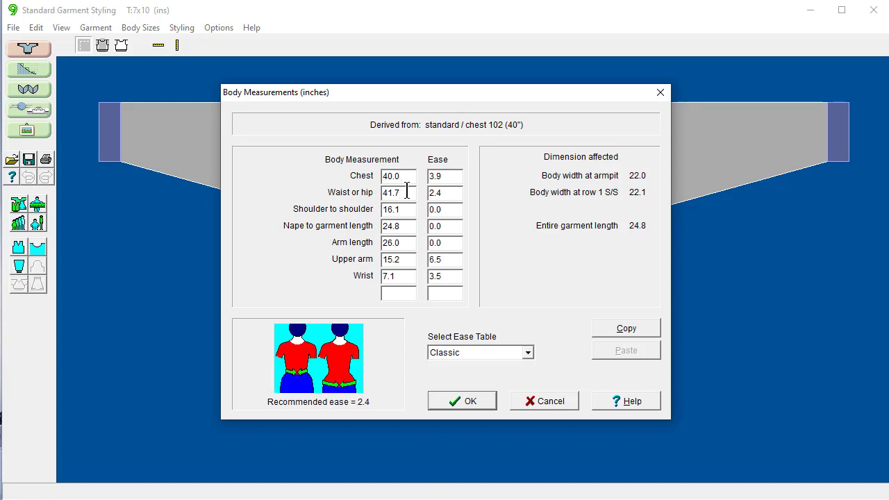
pyautogui.press('BackSpace')
pyautogui.write('5')
pyautogui.click(412, 208)
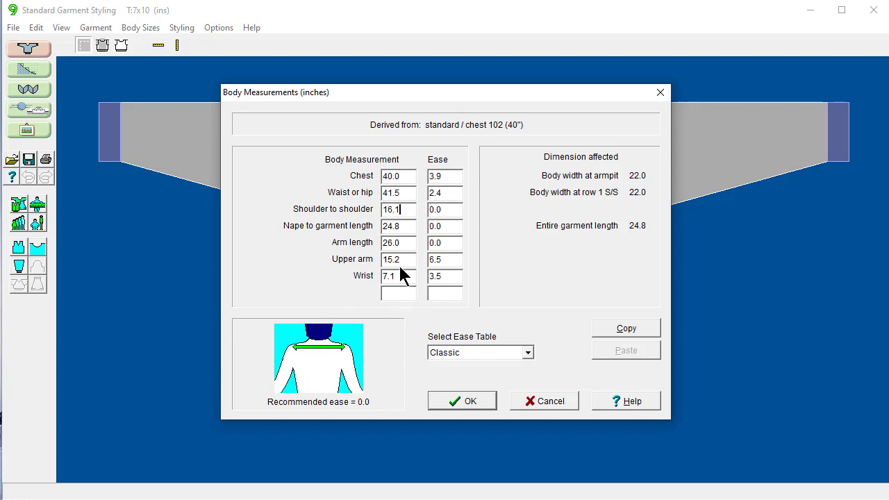
pyautogui.click(404, 226)
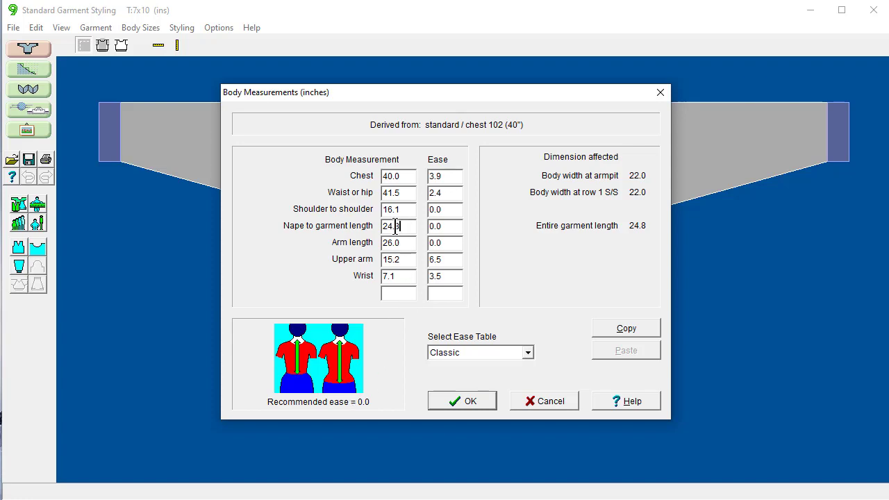
pyautogui.moveTo(405, 225); pyautogui.dragTo(379, 227)
pyautogui.write('27')
# Set arm length to 26 and accept the body measurements
pyautogui.click(407, 246)
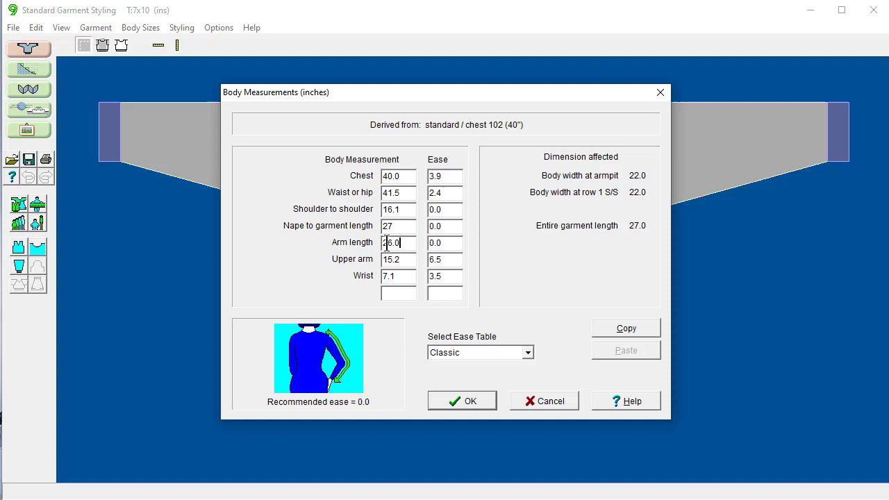
pyautogui.moveTo(387, 242); pyautogui.dragTo(392, 242)
pyautogui.write('2')
pyautogui.press('BackSpace')
pyautogui.write('6')
pyautogui.click(415, 259)
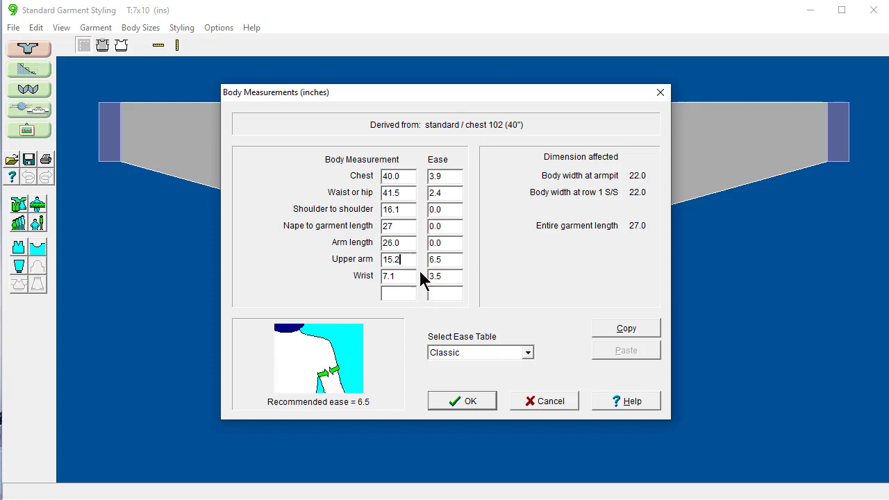
pyautogui.click(456, 401)
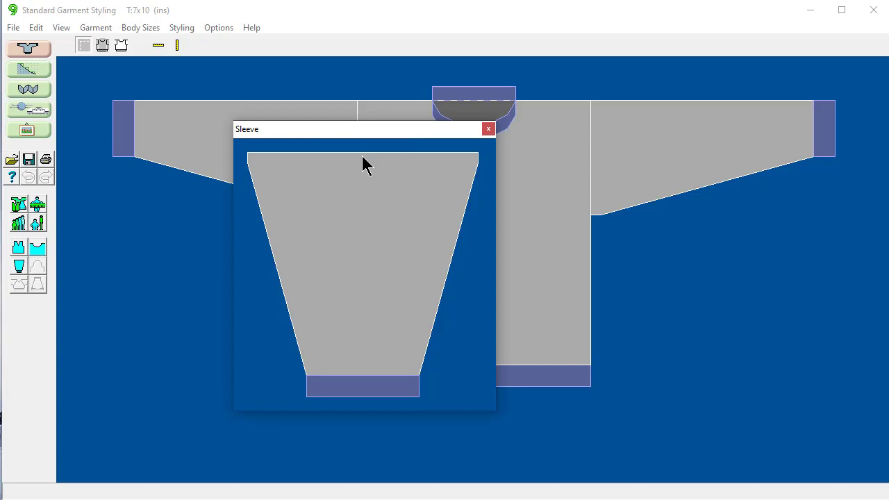
# Close the Sleeve preview window
pyautogui.click(488, 130)
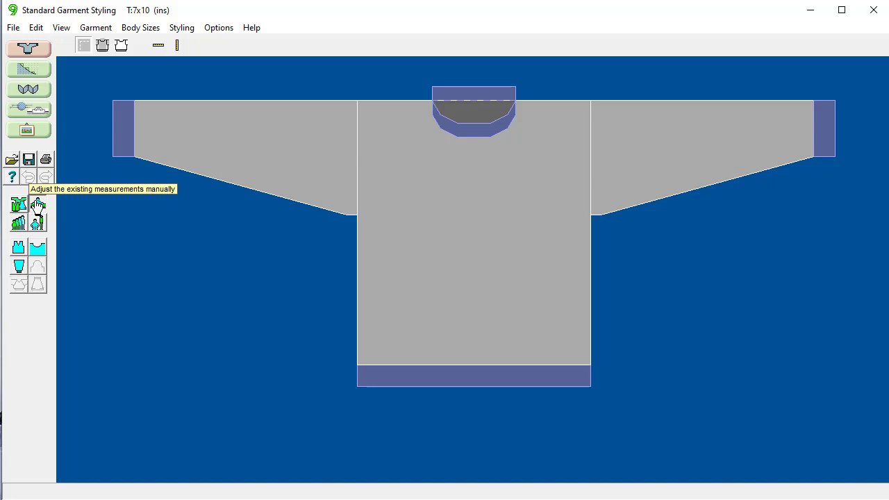
# Reapply the standard chest 102 (40") measurements, then choose Select garment type
pyautogui.click(38, 204)
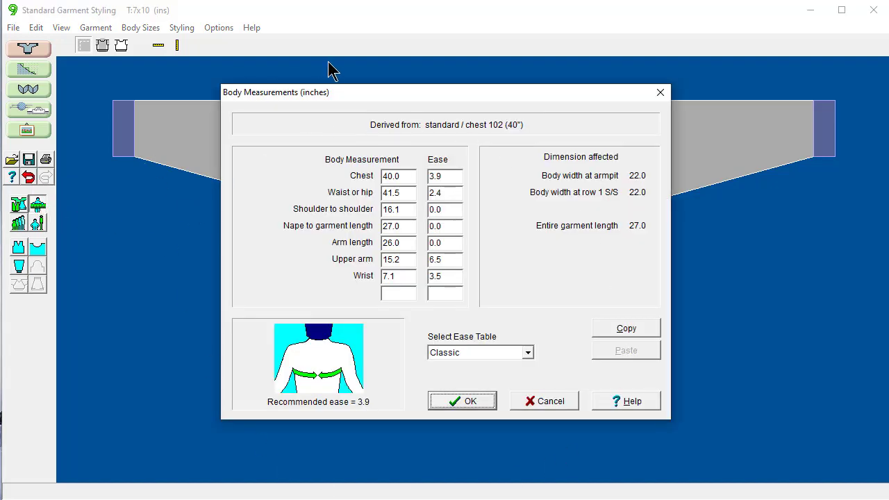
pyautogui.click(544, 397)
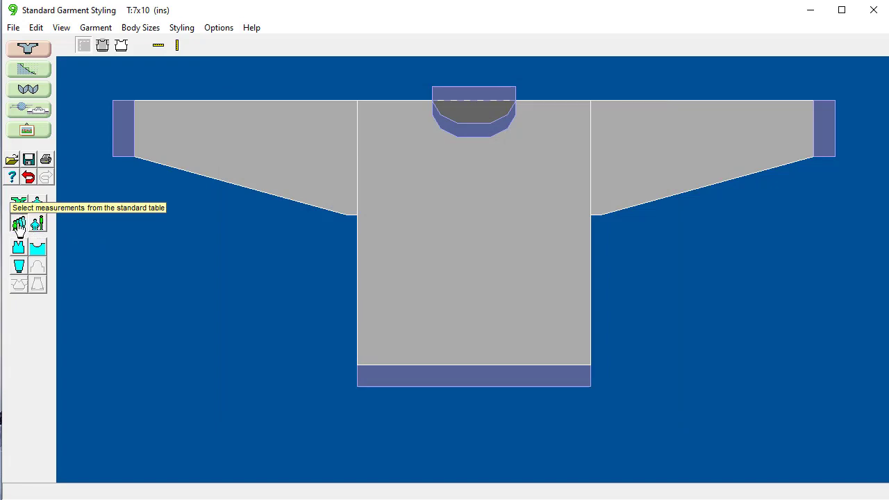
pyautogui.click(19, 223)
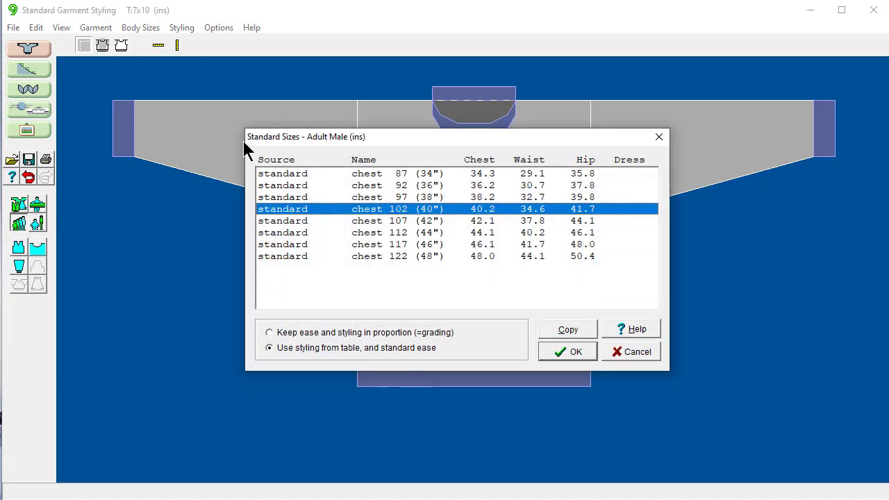
pyautogui.click(391, 222)
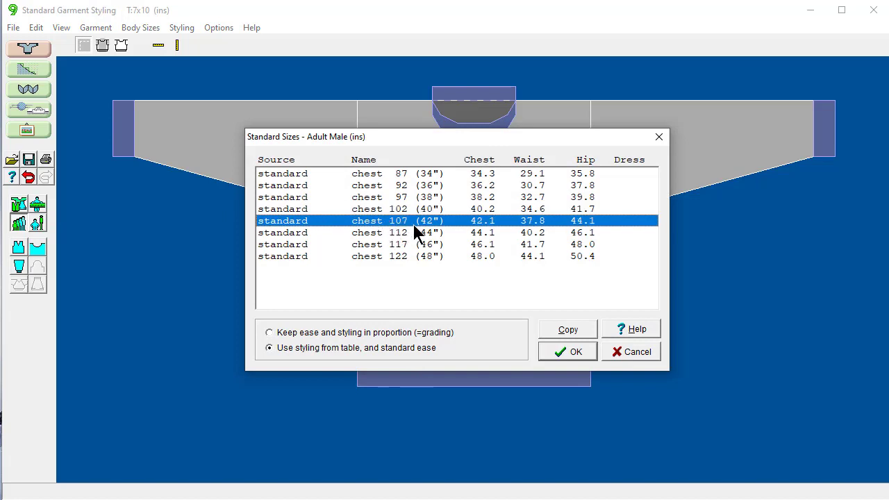
pyautogui.click(414, 208)
pyautogui.click(569, 350)
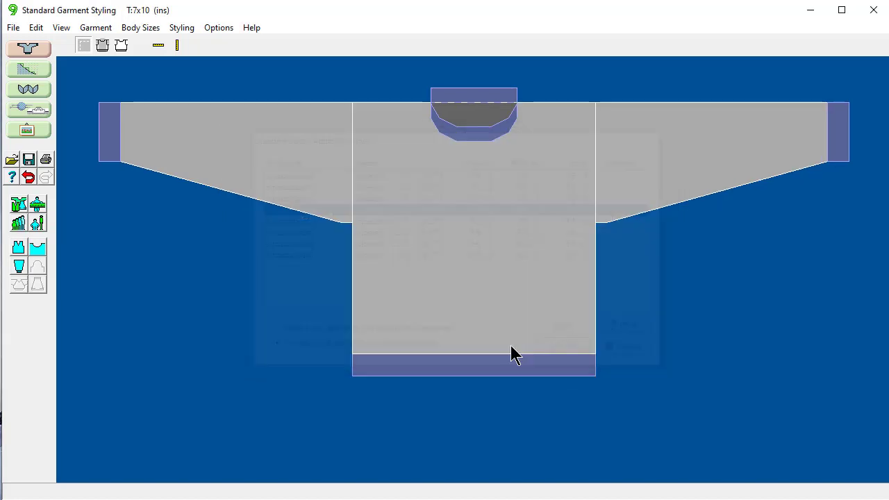
pyautogui.click(19, 203)
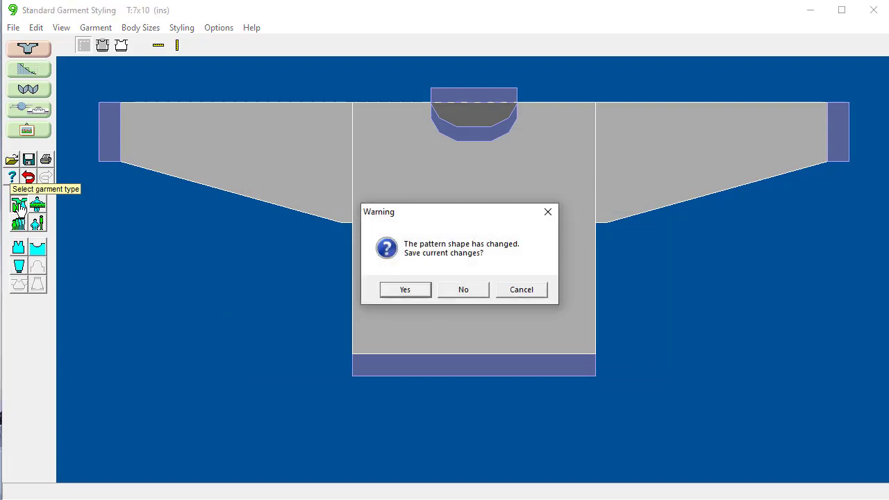
# Discard the unsaved shape changes and switch the sweater's sleeve type to Set-in
pyautogui.click(464, 289)
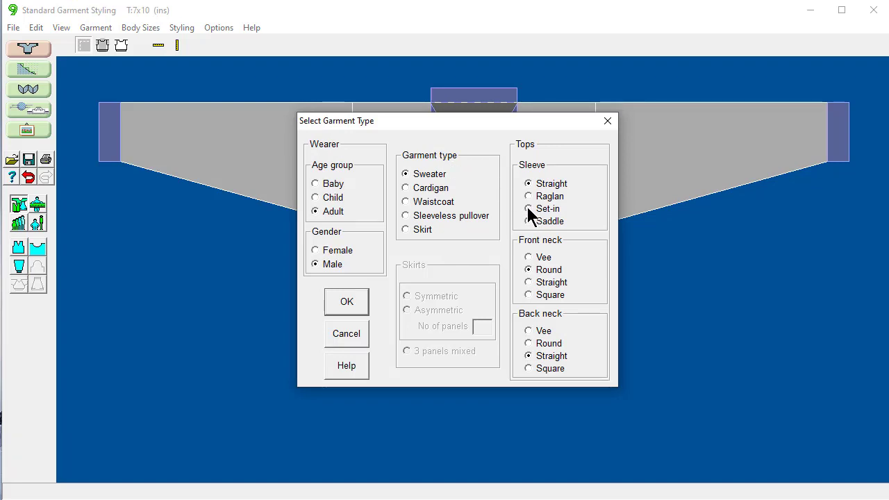
pyautogui.click(347, 306)
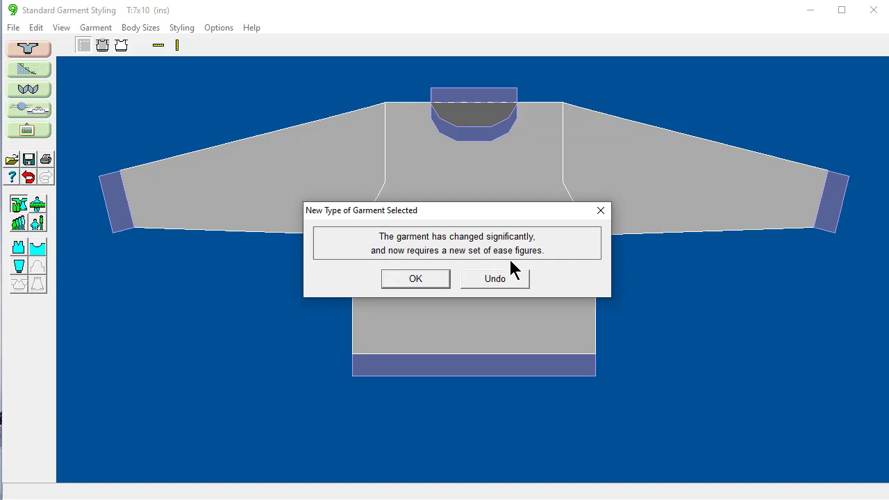
# Acknowledge the new-ease notice and apply the Classic ease table to the set-in sweater
pyautogui.click(414, 278)
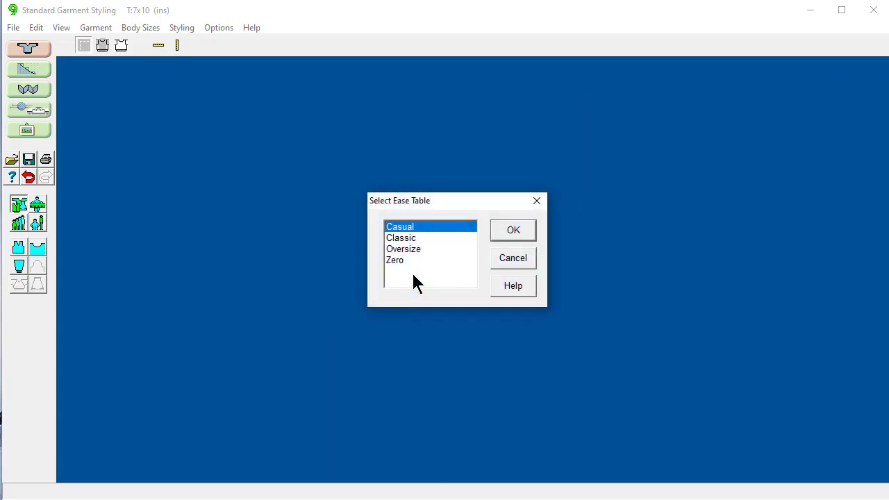
pyautogui.click(400, 238)
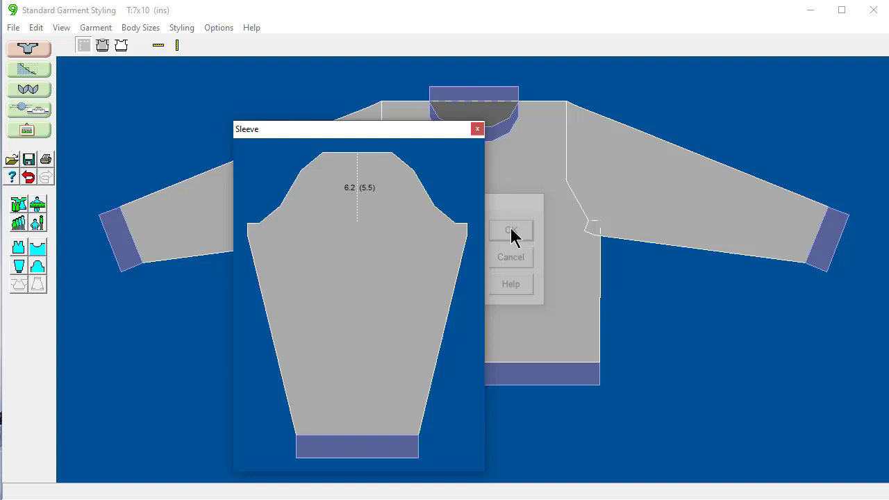
# Close the Sleeve preview window and bring up Body Styling, showing Shoulder drop 0.0
pyautogui.click(477, 129)
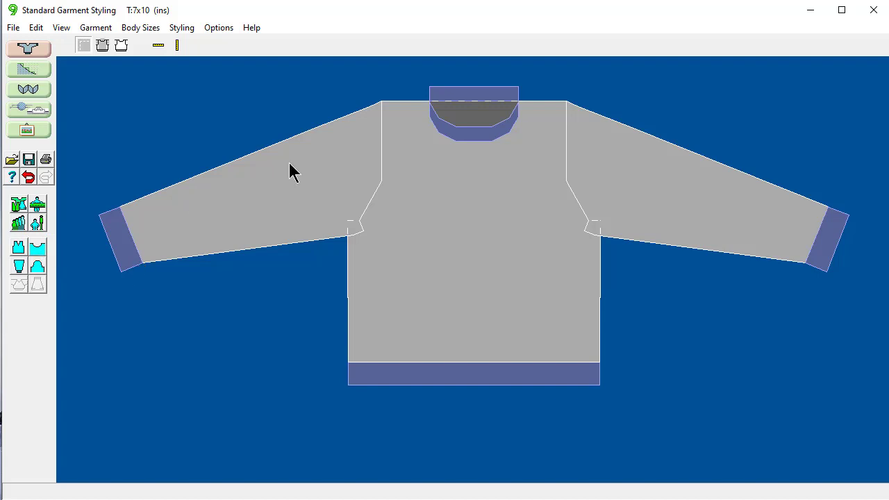
pyautogui.click(19, 254)
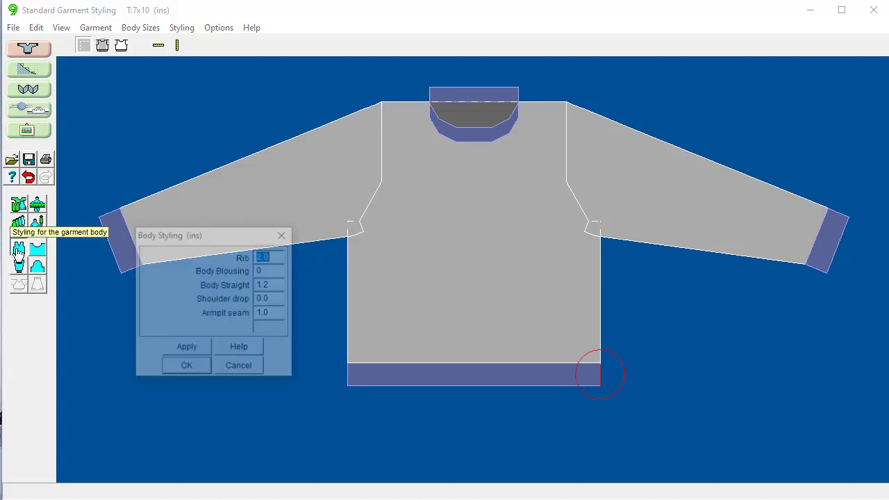
# Set the Body Styling shoulder drop to 0.75 and apply it to the sweater
pyautogui.click(277, 299)
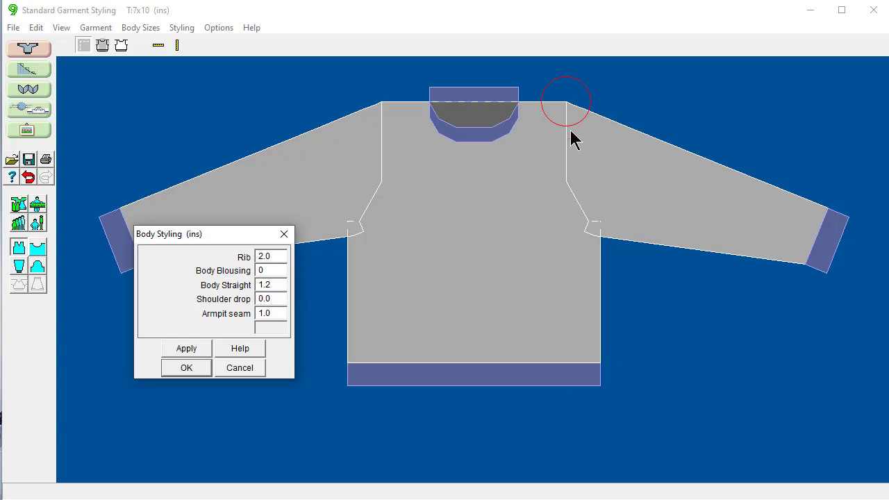
pyautogui.moveTo(278, 298); pyautogui.dragTo(228, 299)
pyautogui.write('0.75')
pyautogui.click(187, 367)
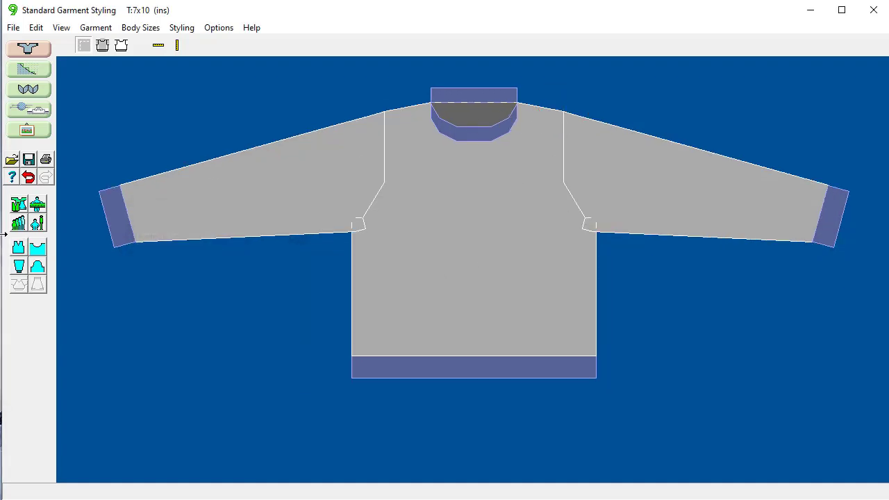
# Reduce the shoulder drop to 0.5 for gently sloping shoulders
pyautogui.click(18, 247)
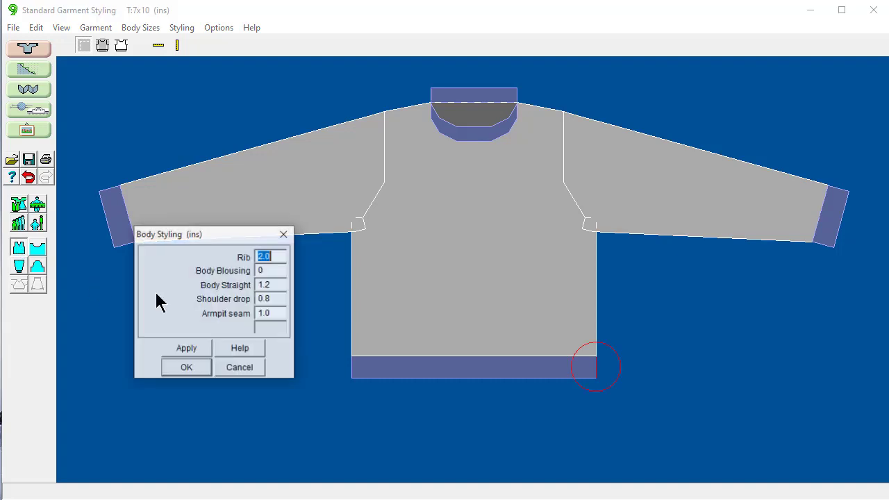
pyautogui.doubleClick(277, 299)
pyautogui.write('0.5')
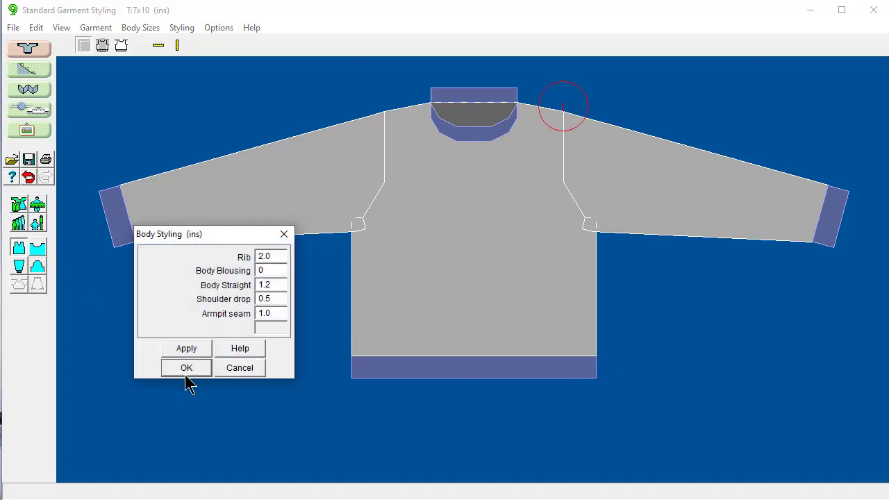
pyautogui.click(184, 371)
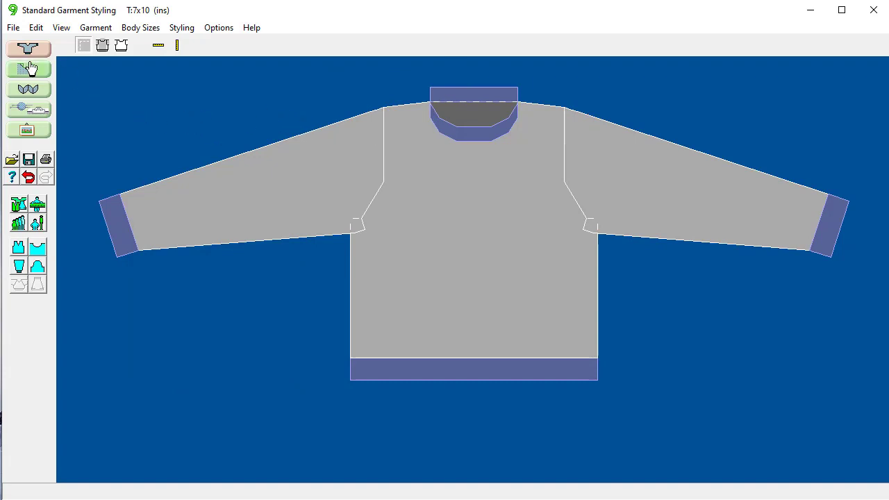
# Start Save As and create a new folder named 'Sweaters for the family'
pyautogui.click(12, 28)
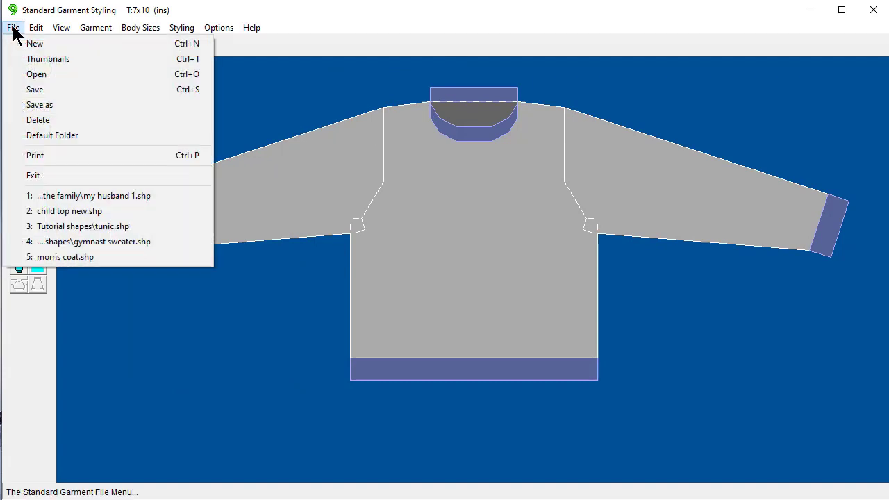
pyautogui.click(34, 93)
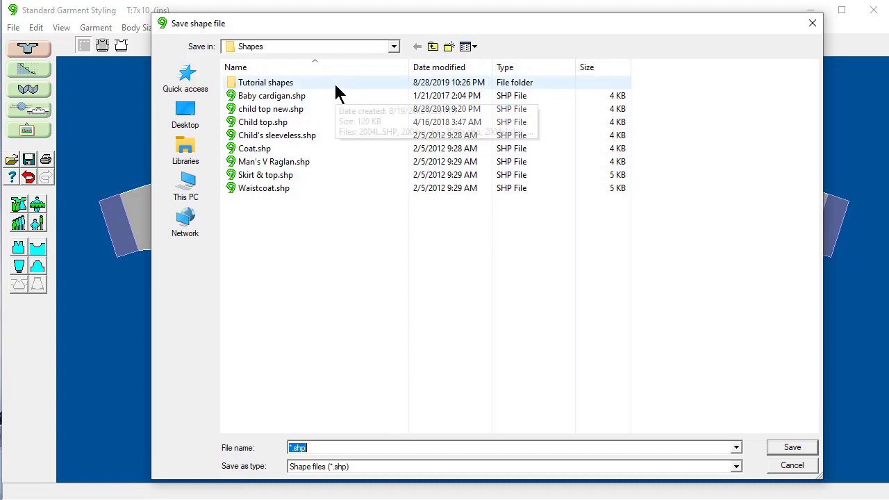
pyautogui.click(448, 46)
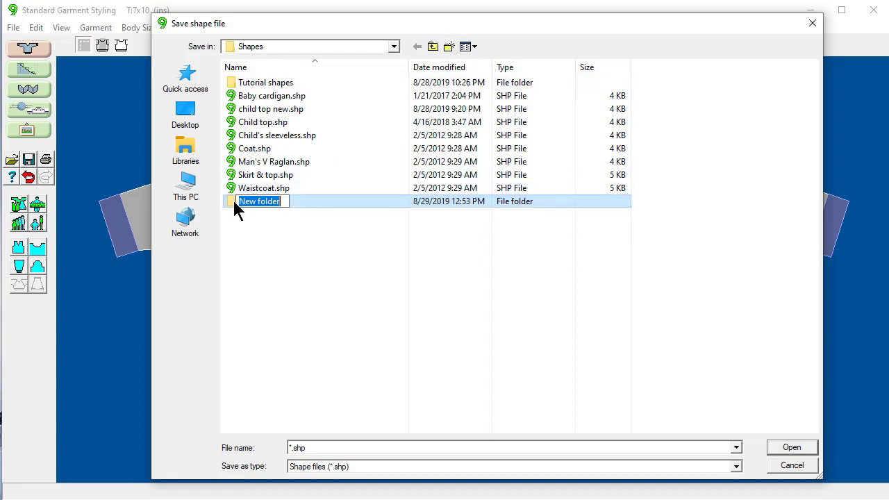
pyautogui.write('Sweaters for the fa')
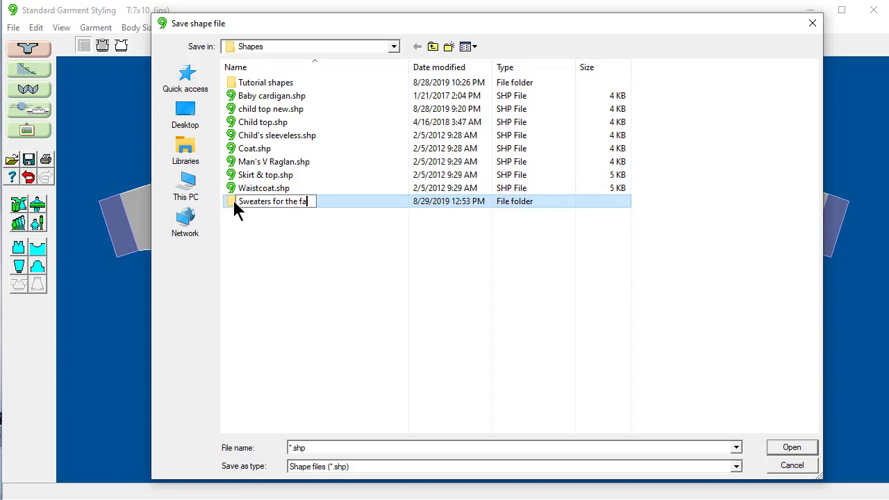
pyautogui.write('mily')
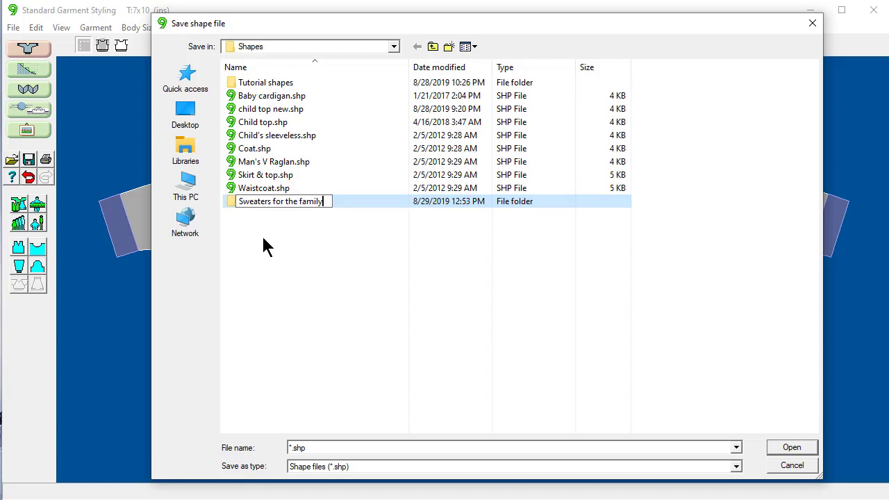
pyautogui.press('Return')
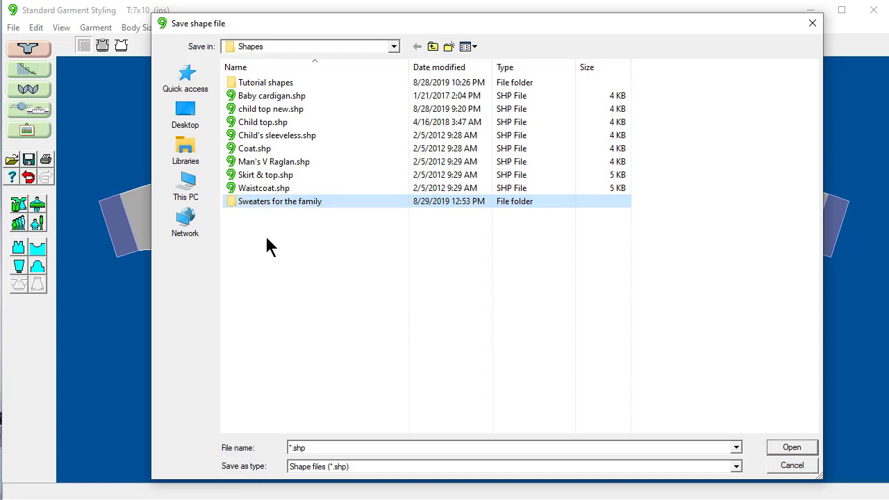
# Save the sweater as 'my husband 1' inside the Sweaters for the family folder
pyautogui.doubleClick(233, 203)
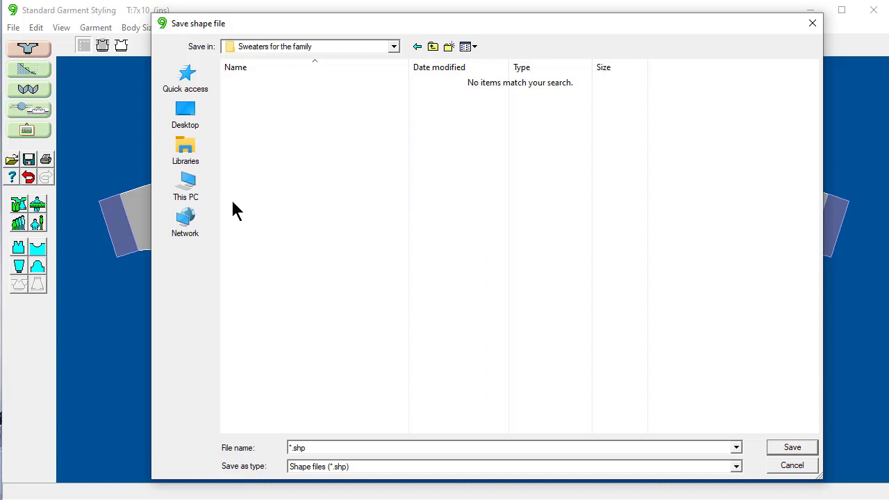
pyautogui.doubleClick(316, 447)
pyautogui.write('my husband 1')
pyautogui.press('Return')
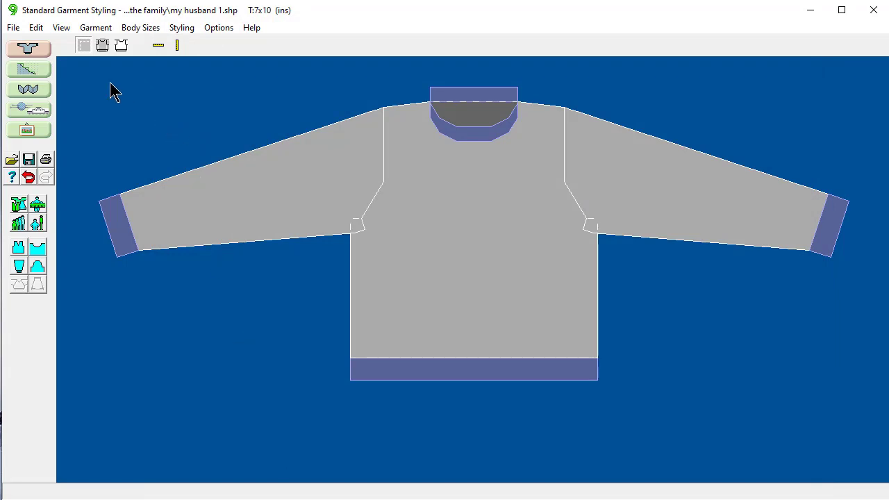
pyautogui.click(13, 27)
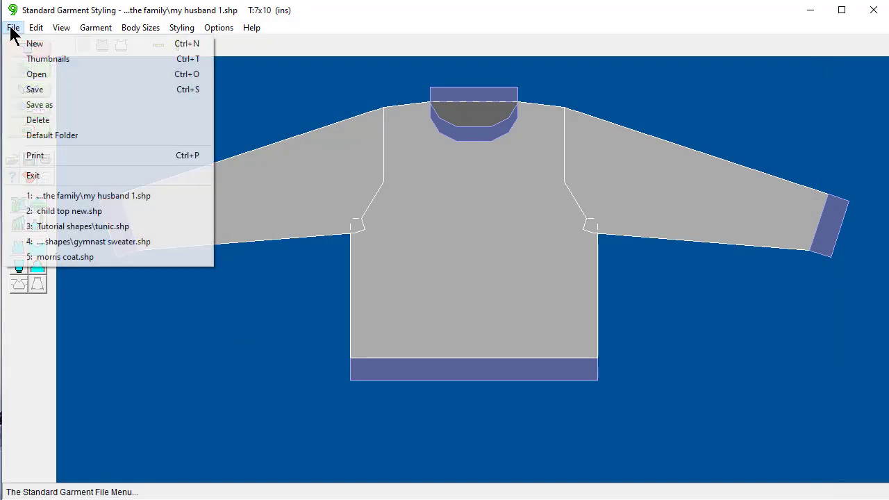
pyautogui.click(31, 105)
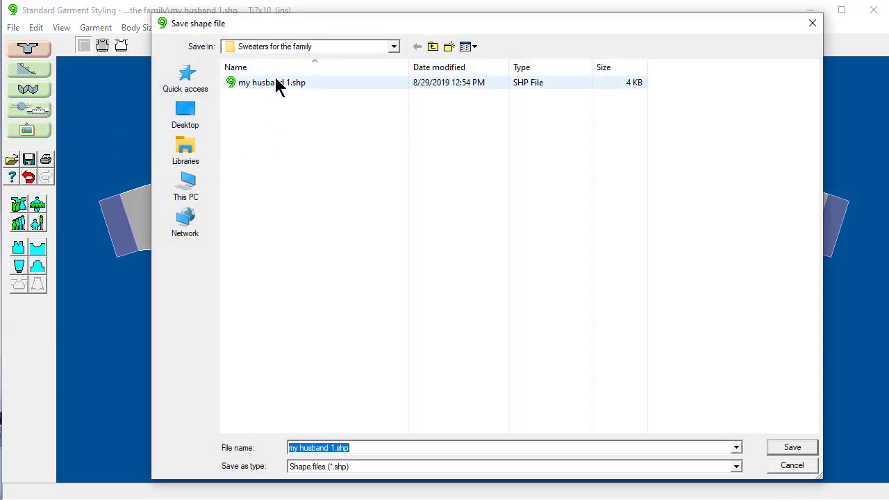
pyautogui.click(276, 83)
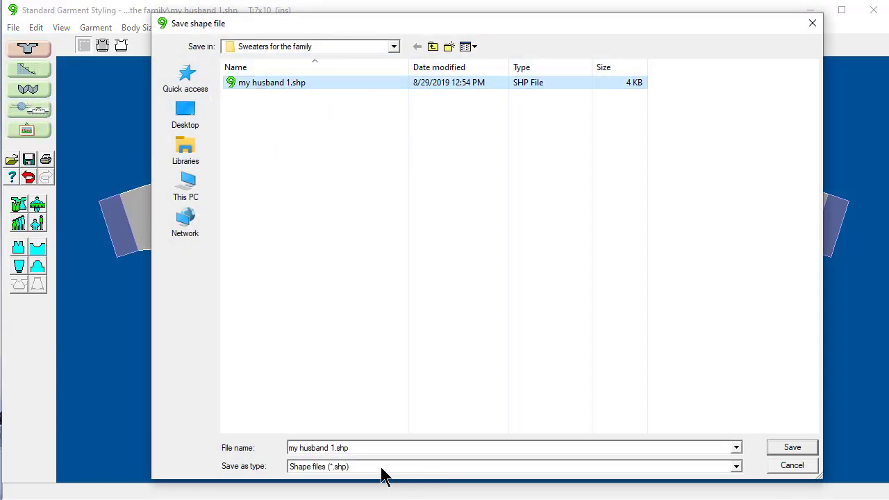
pyautogui.click(791, 466)
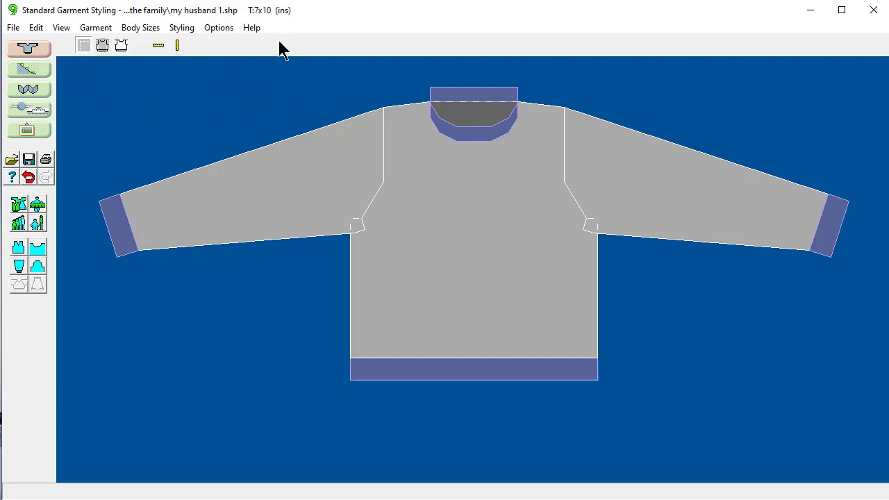
# Change Units of Measurement from inches to Cm, giving tension 27.56x39.37 per 10 cm
pyautogui.click(217, 28)
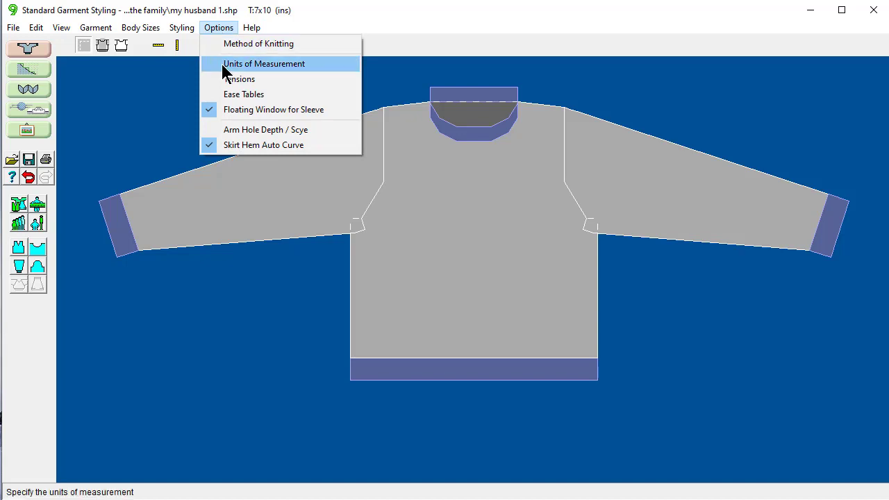
pyautogui.click(275, 63)
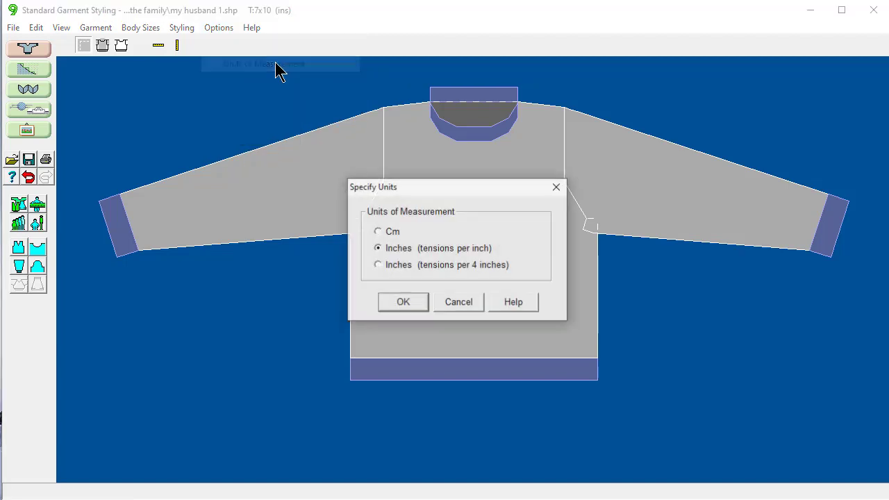
pyautogui.click(378, 232)
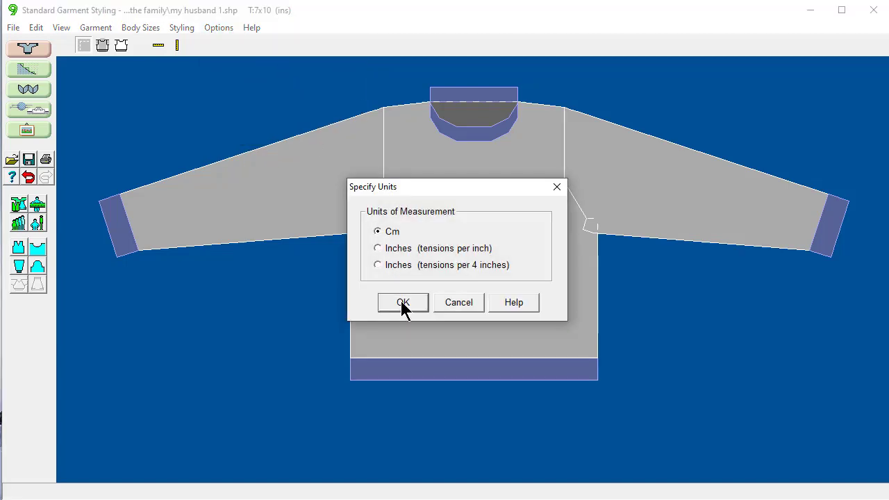
pyautogui.click(403, 304)
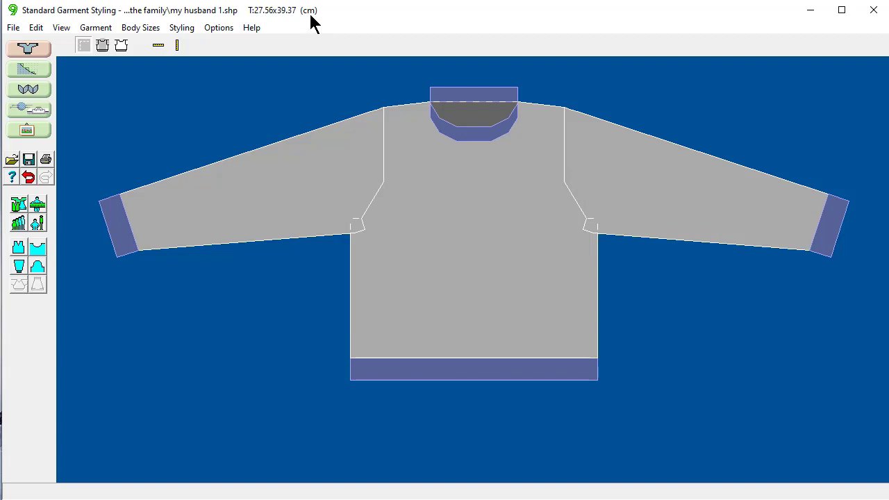
pyautogui.click(218, 28)
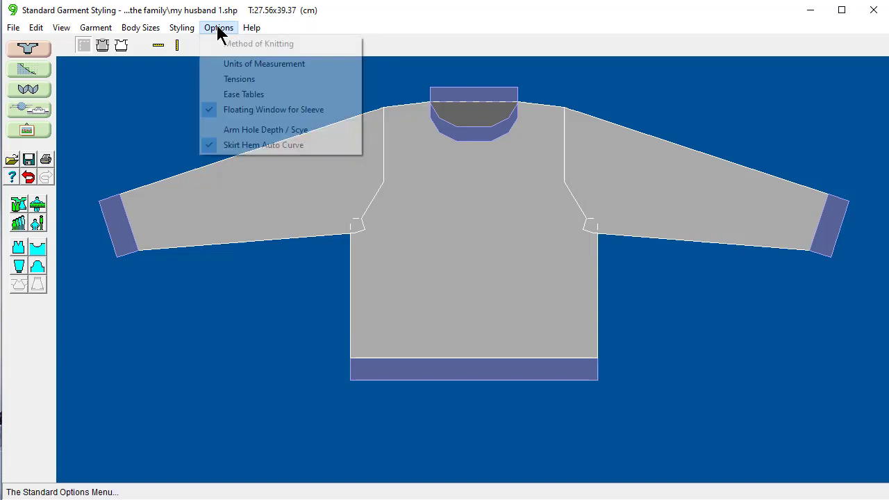
# Set the main tension to 28 stitches and 40 rows per 10 cm
pyautogui.click(234, 82)
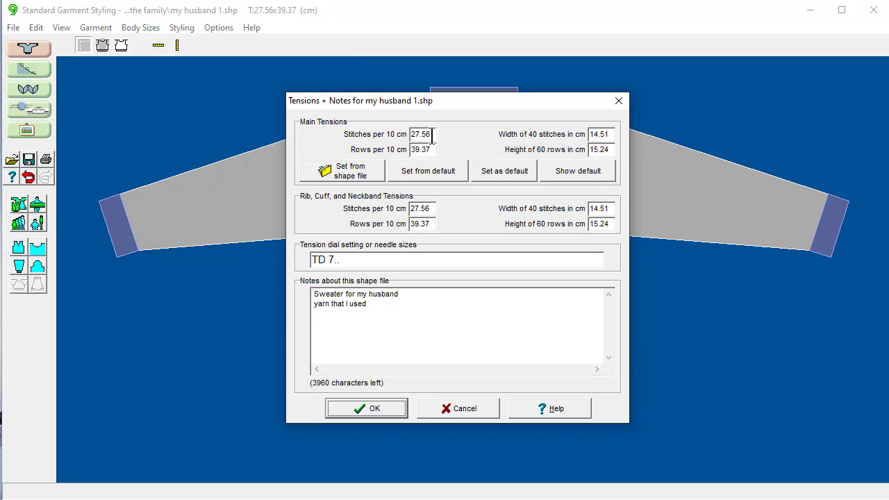
pyautogui.moveTo(432, 136); pyautogui.dragTo(405, 135)
pyautogui.write('2')
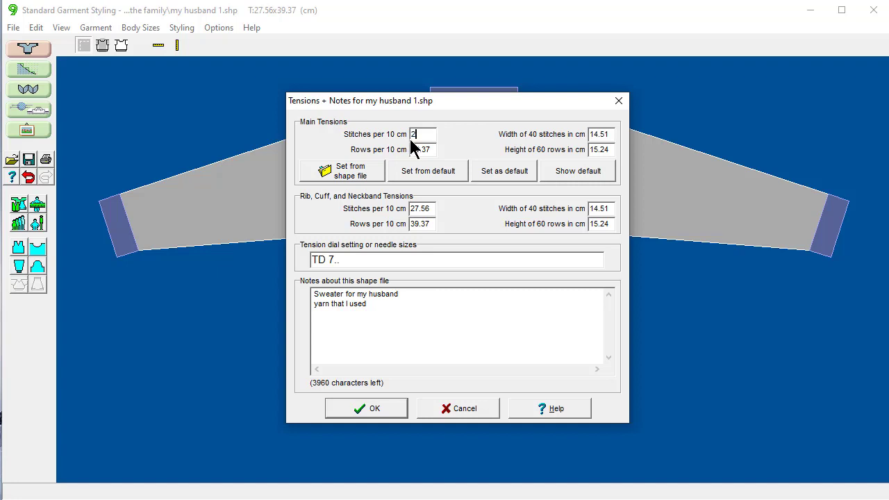
pyautogui.write('8')
pyautogui.press('Tab')
pyautogui.press('BackSpace')
pyautogui.write('40')
# Set the rib tension to 28 stitches and 40 rows per 10 cm
pyautogui.moveTo(435, 209); pyautogui.dragTo(404, 209)
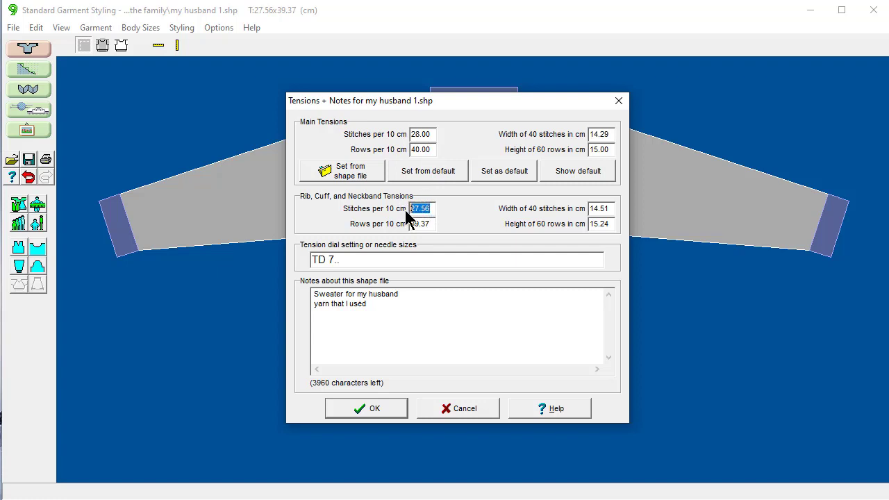
pyautogui.write('28')
pyautogui.press('Tab')
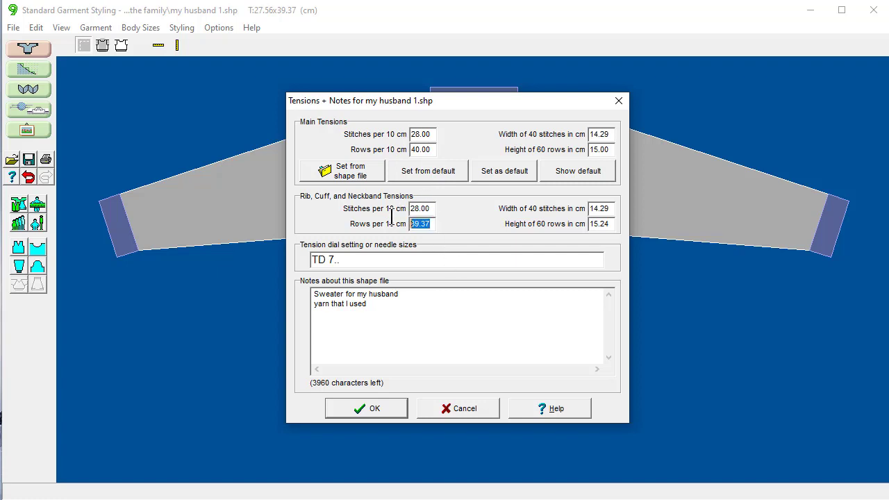
pyautogui.write('40')
pyautogui.click(432, 149)
# Enter the main swatch size as 15.1 cm wide and 15.3 cm high to recalculate tension
pyautogui.moveTo(611, 136); pyautogui.dragTo(582, 135)
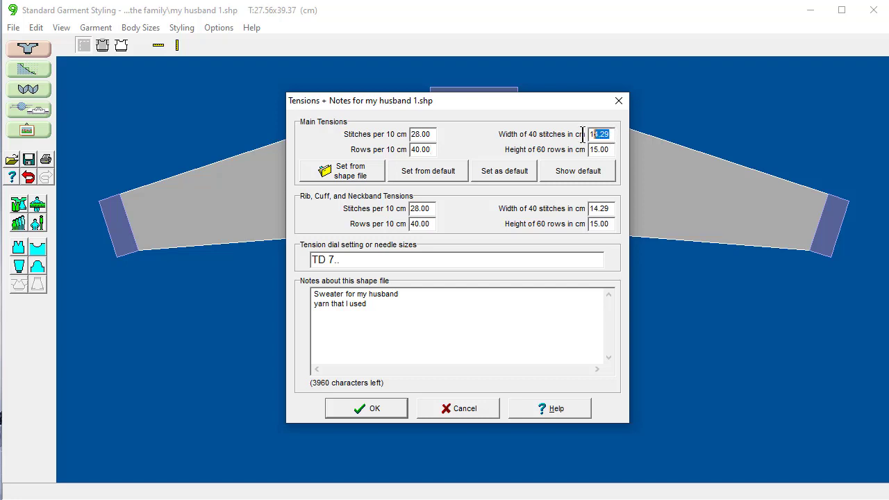
pyautogui.write('15.1')
pyautogui.moveTo(610, 150); pyautogui.dragTo(574, 148)
pyautogui.write('15')
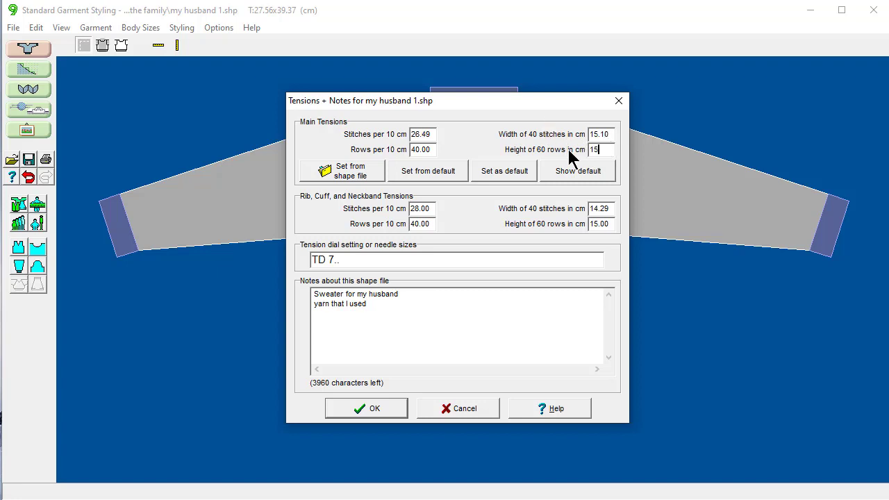
pyautogui.write('.3')
pyautogui.click(433, 147)
# Give the rib 26.49 stitches and 39.22 rows per 10 cm and accept the tensions
pyautogui.moveTo(431, 211); pyautogui.dragTo(399, 210)
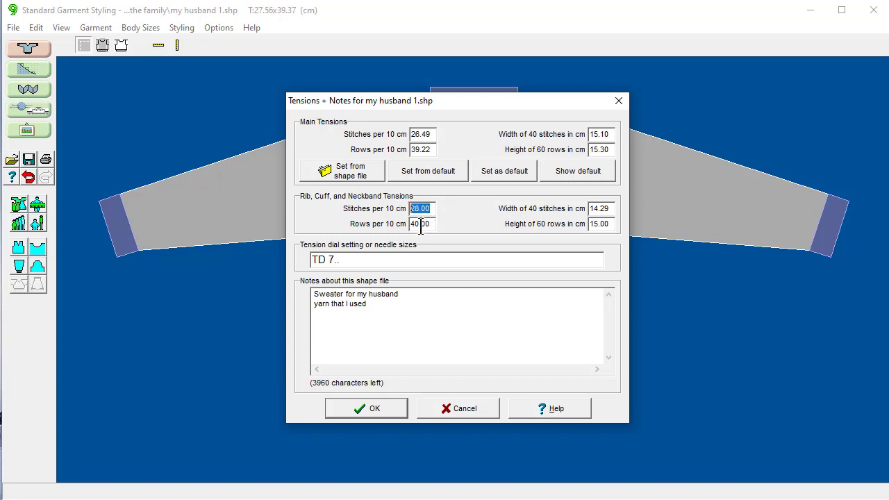
pyautogui.write('26.49')
pyautogui.moveTo(435, 224); pyautogui.dragTo(404, 236)
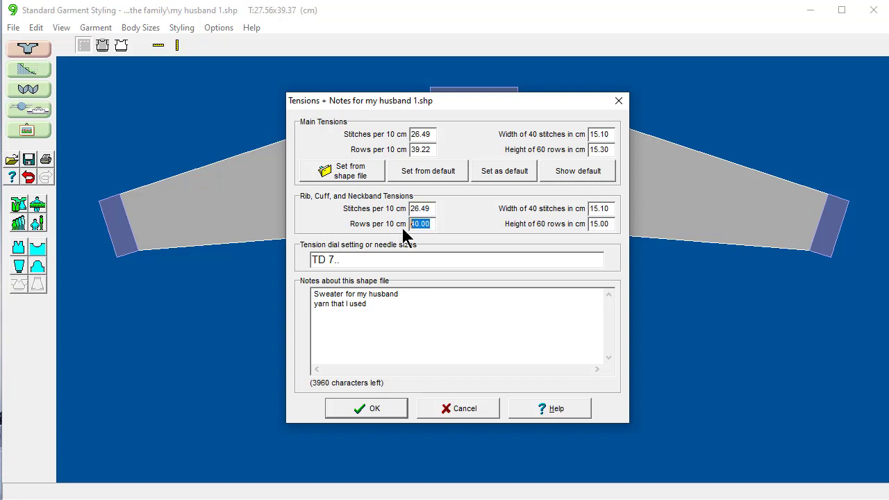
pyautogui.write('39.22')
pyautogui.click(389, 258)
pyautogui.click(367, 406)
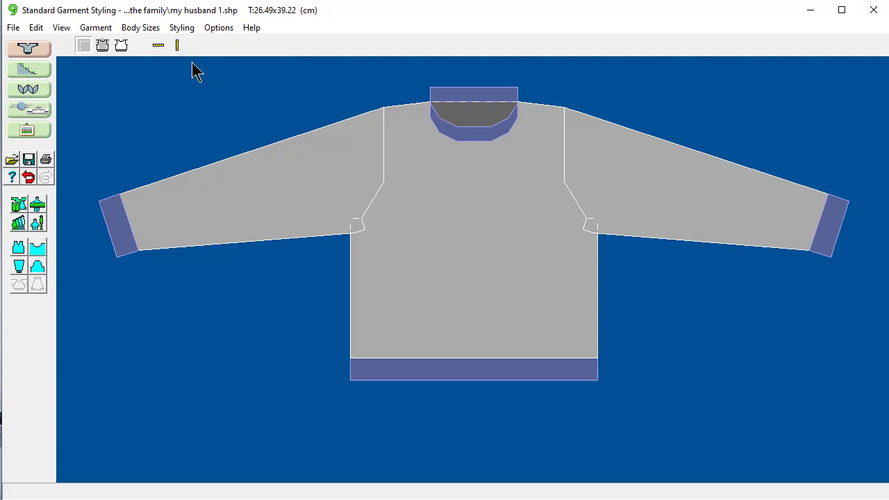
# Switch units to Inches with tensions per inch, then check Body Measurements without changing anything
pyautogui.click(219, 29)
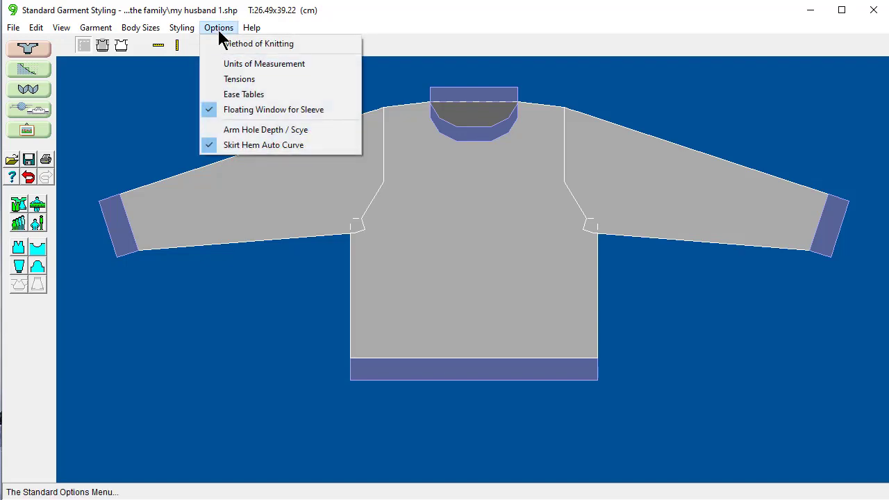
pyautogui.click(228, 68)
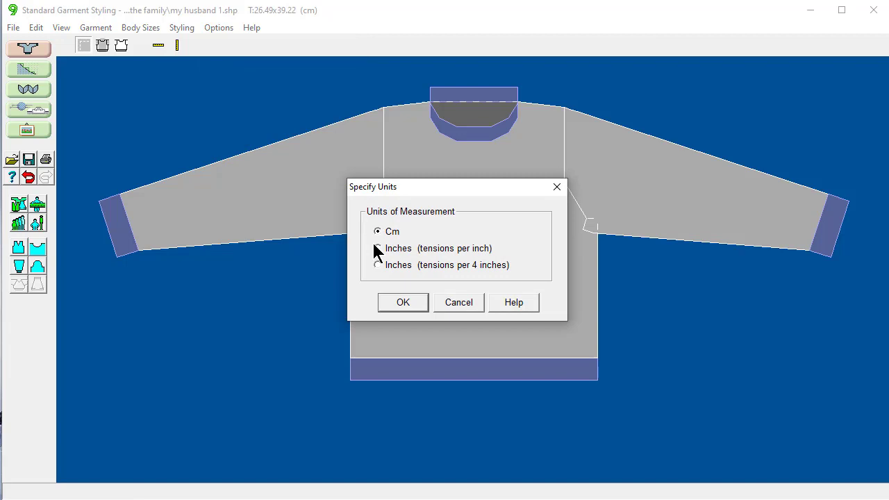
pyautogui.click(377, 248)
pyautogui.click(403, 303)
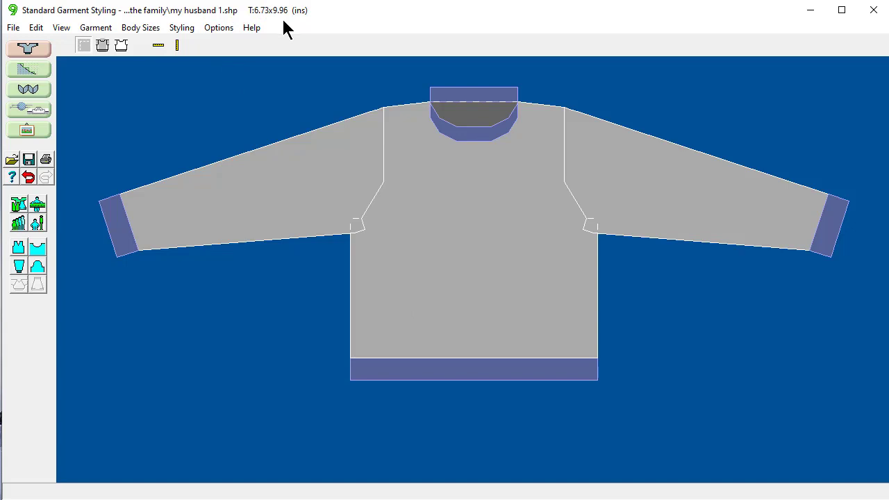
pyautogui.click(38, 205)
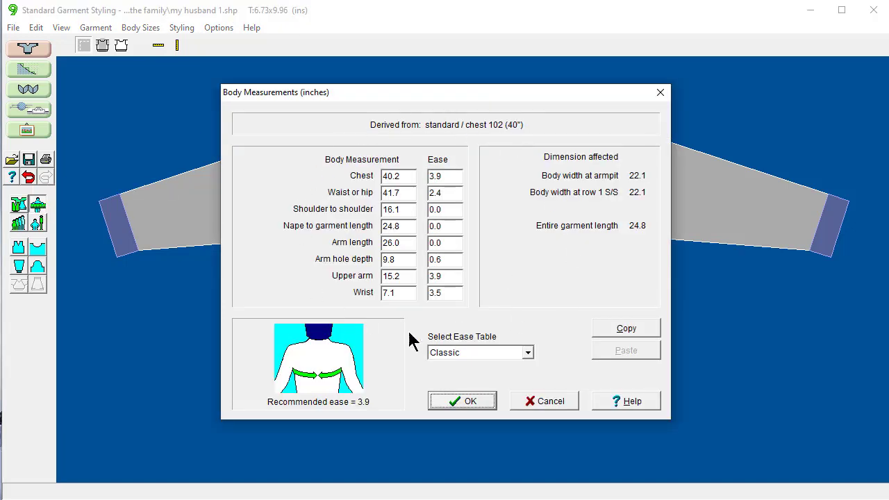
pyautogui.click(538, 399)
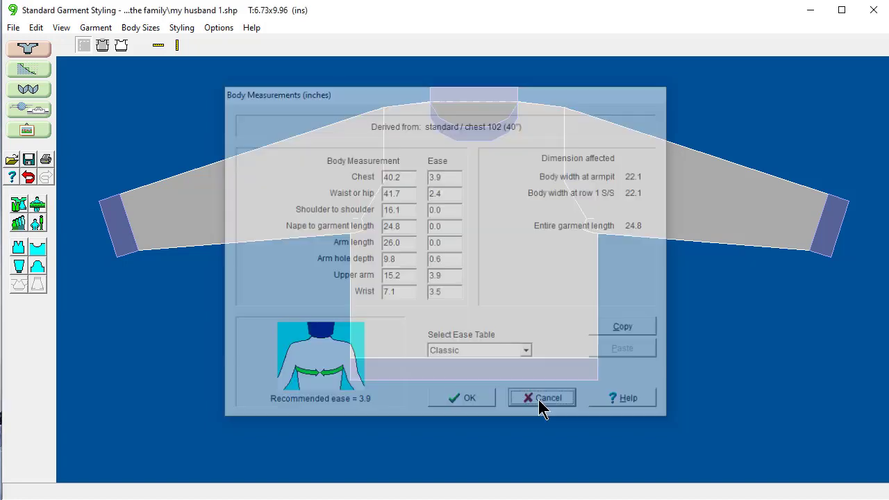
# Resave my husband 1.shp with File > Save, now holding tension 6.73x9.96 per inch
pyautogui.click(13, 28)
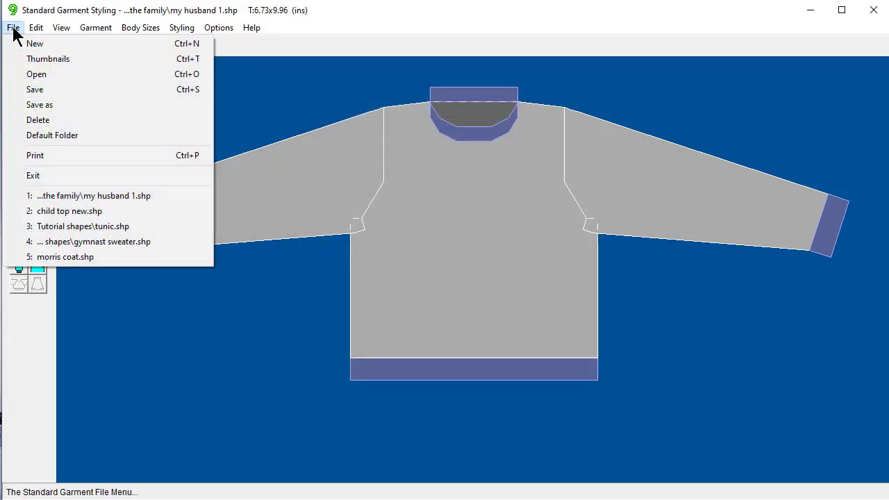
pyautogui.click(28, 90)
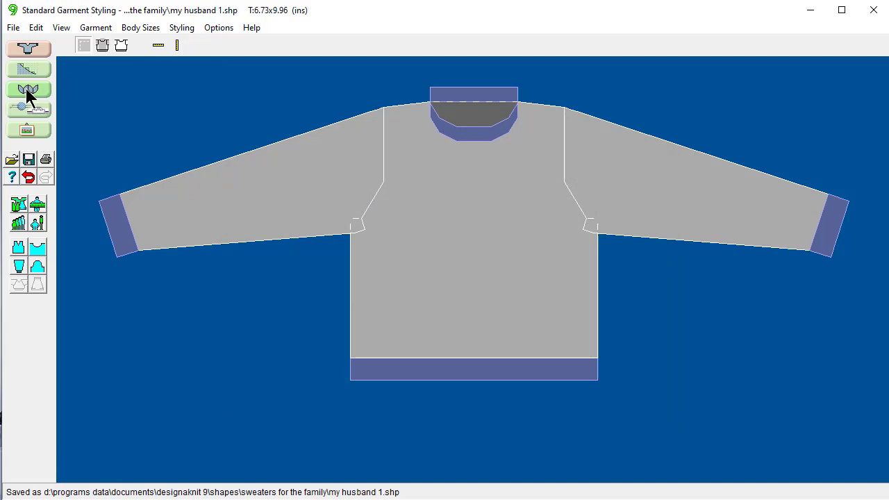